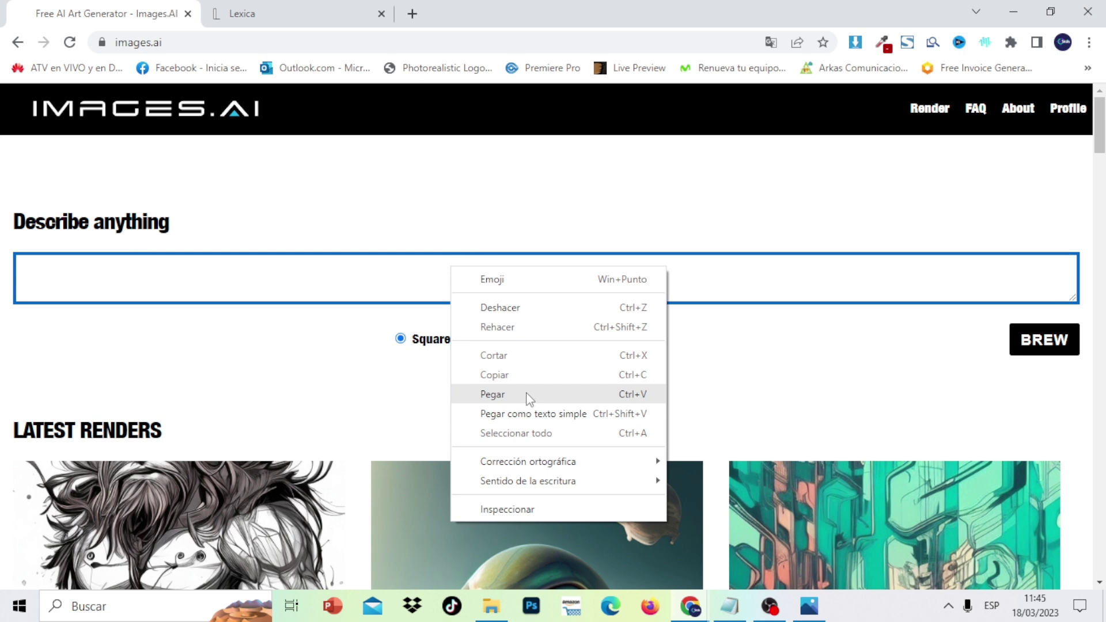
# Generate square renders from the prompt "dog on a skateboard" and look over the resulting images
pyautogui.click(529, 396)
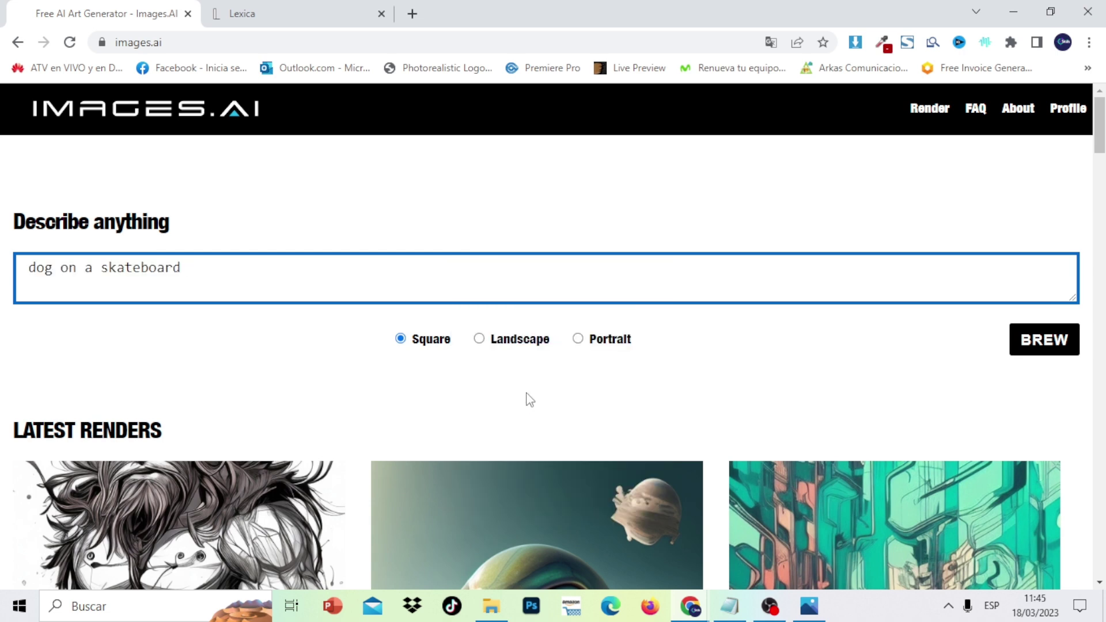
pyautogui.click(1046, 348)
pyautogui.click(1046, 348)
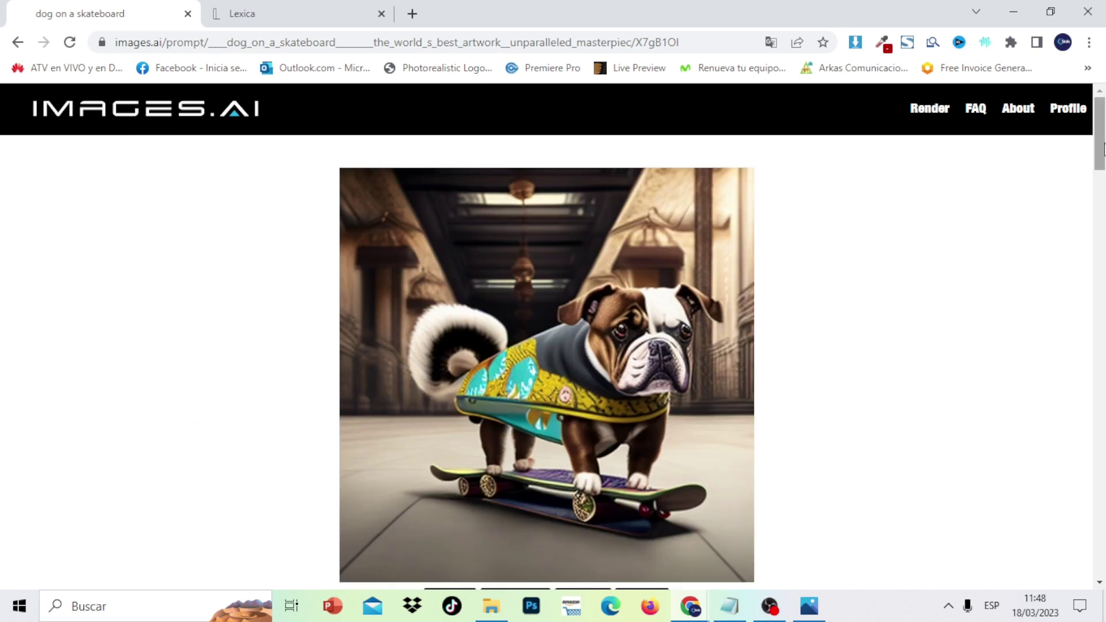
pyautogui.scroll(-2, 1102, 166)
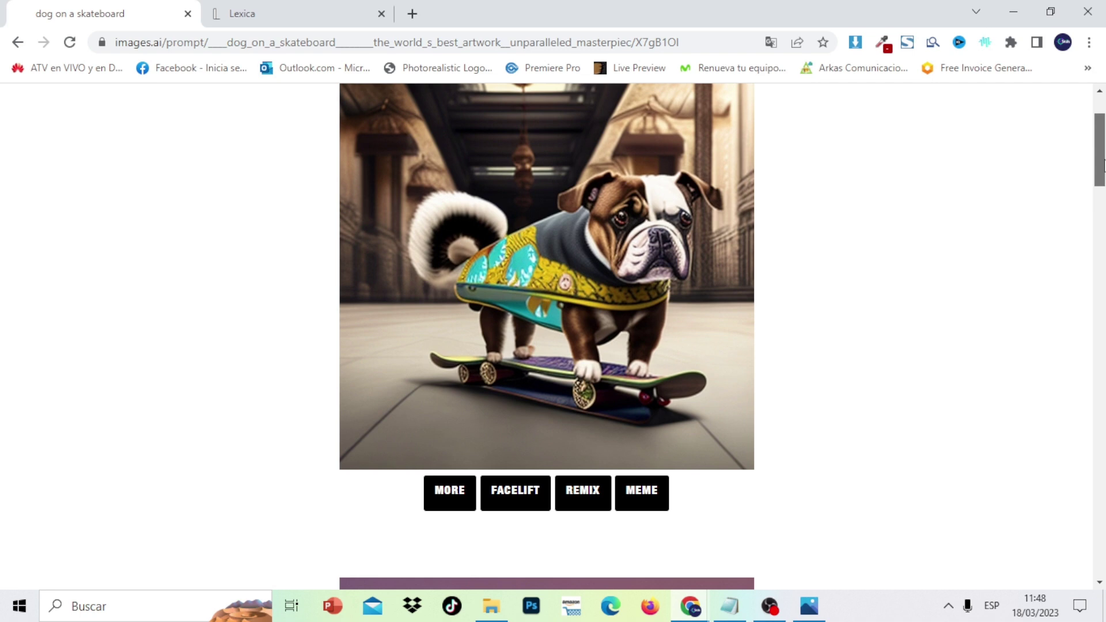
pyautogui.moveTo(1103, 166); pyautogui.dragTo(1095, 142)
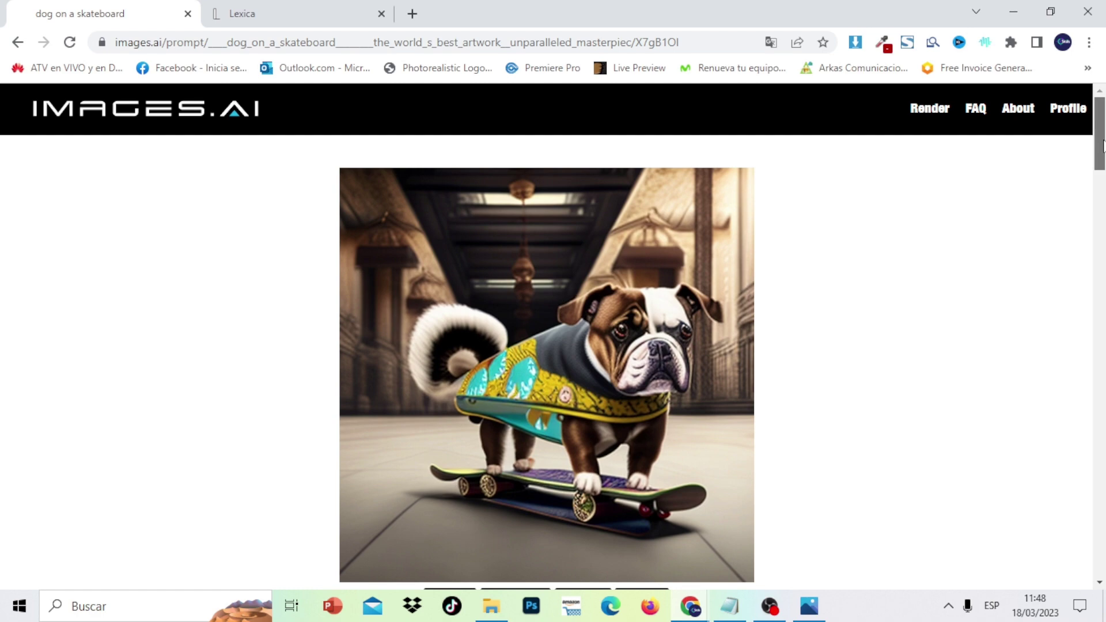
pyautogui.moveTo(1095, 142)
pyautogui.mouseDown()
pyautogui.moveTo(1101, 286)
pyautogui.moveTo(1101, 131)
pyautogui.mouseUp()
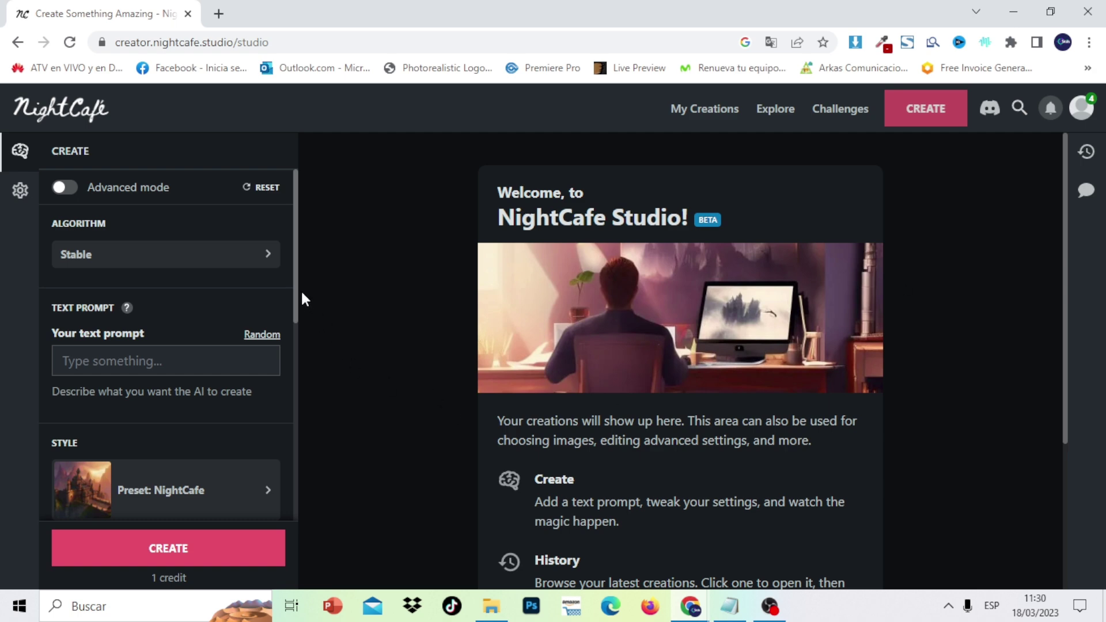
# In NightCafe Studio, set the number of images to 1 Image
pyautogui.moveTo(295, 285); pyautogui.dragTo(307, 364)
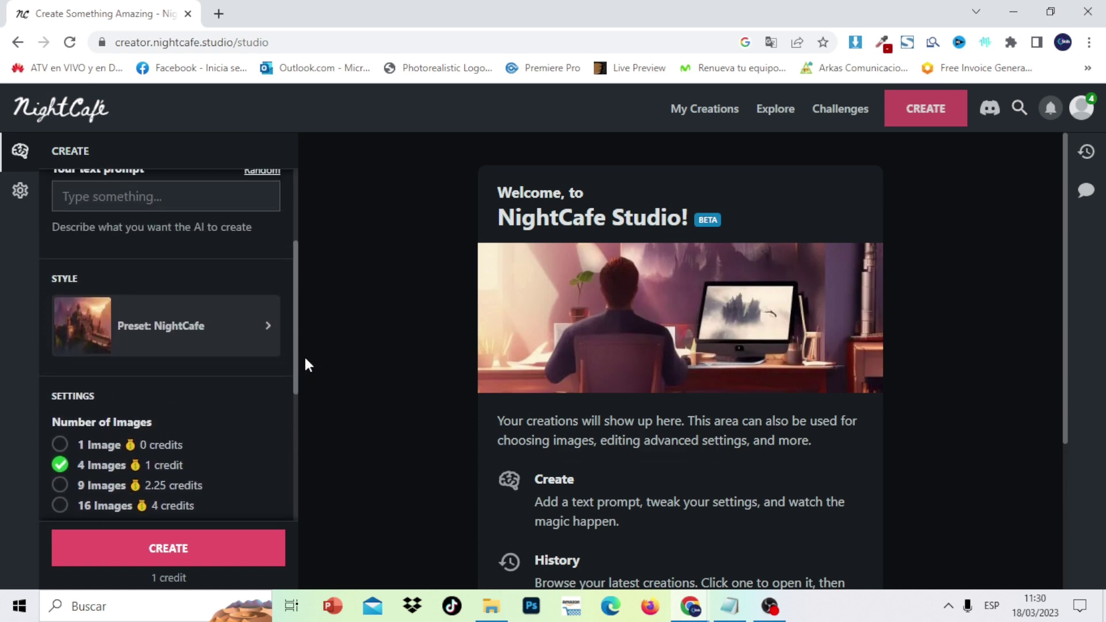
pyautogui.click(60, 444)
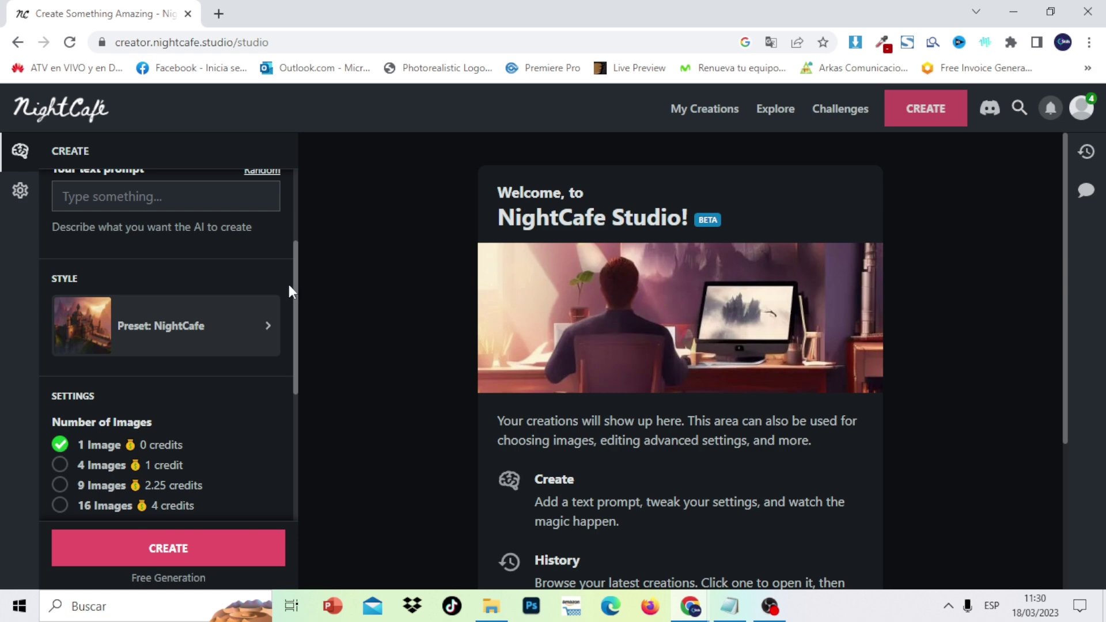
pyautogui.moveTo(296, 304); pyautogui.dragTo(293, 217)
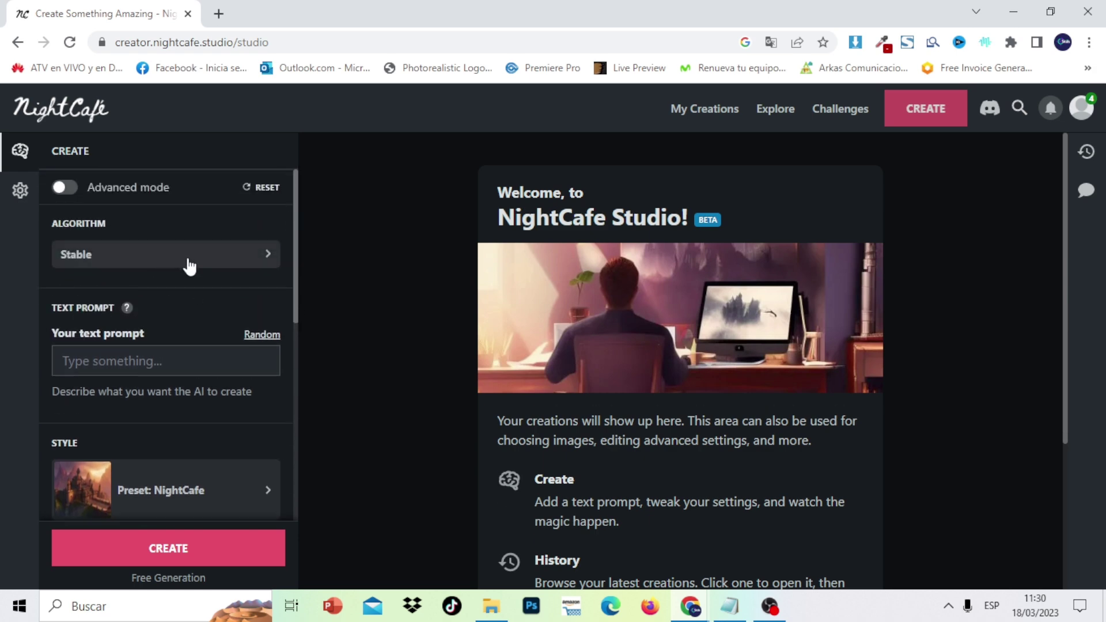
# Display the available algorithms and fill the text prompt with "A dog on a skateboard, times square"
pyautogui.click(263, 260)
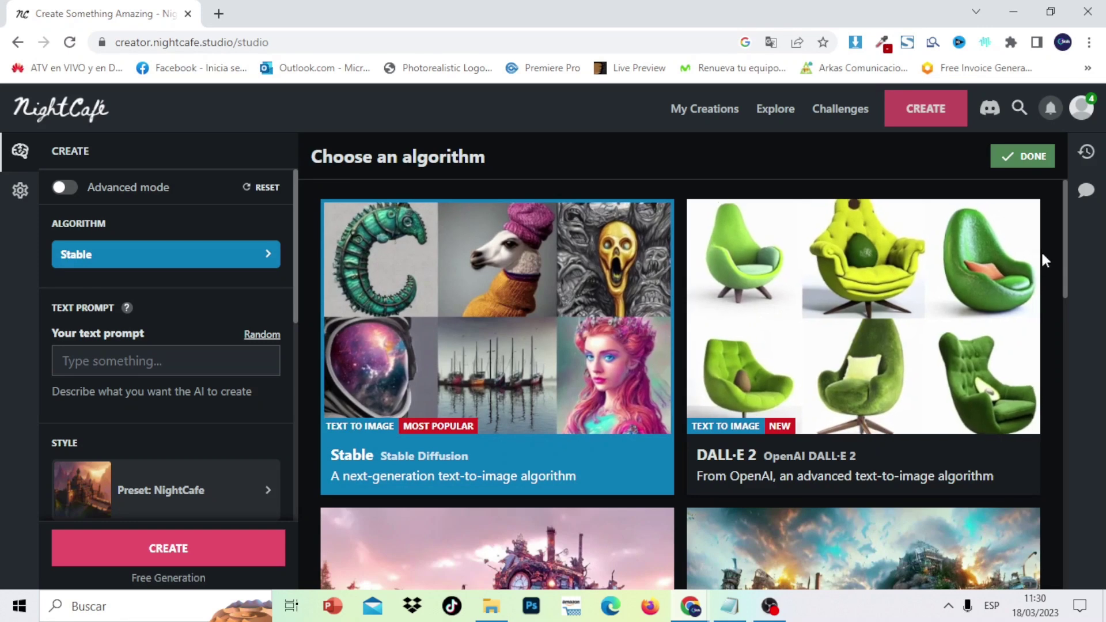
pyautogui.click(182, 367)
pyautogui.rightClick(182, 368)
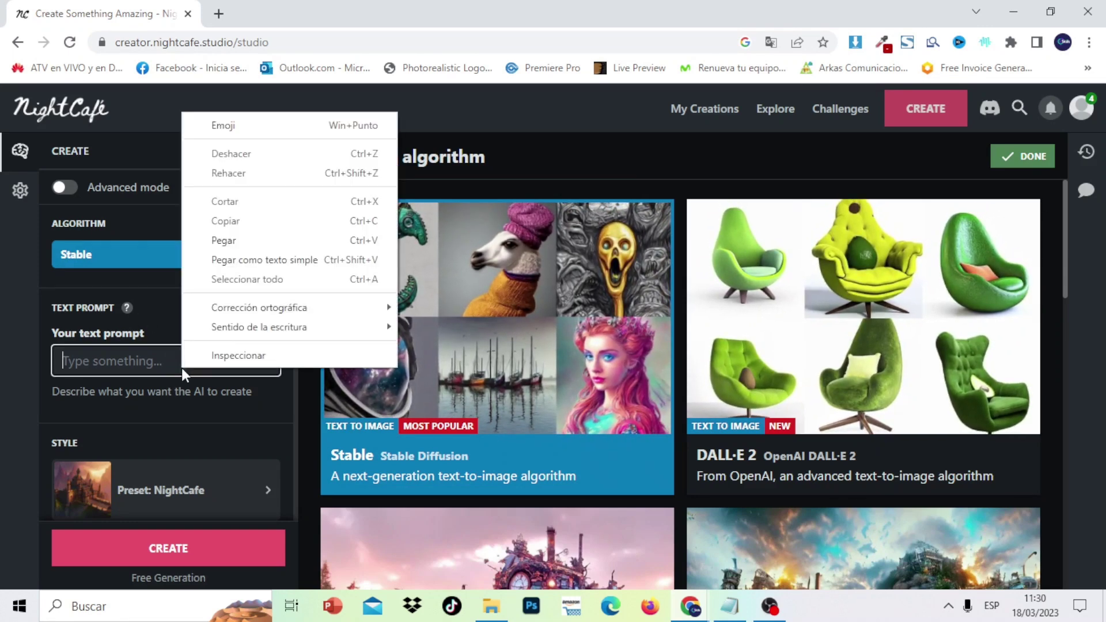
pyautogui.click(248, 241)
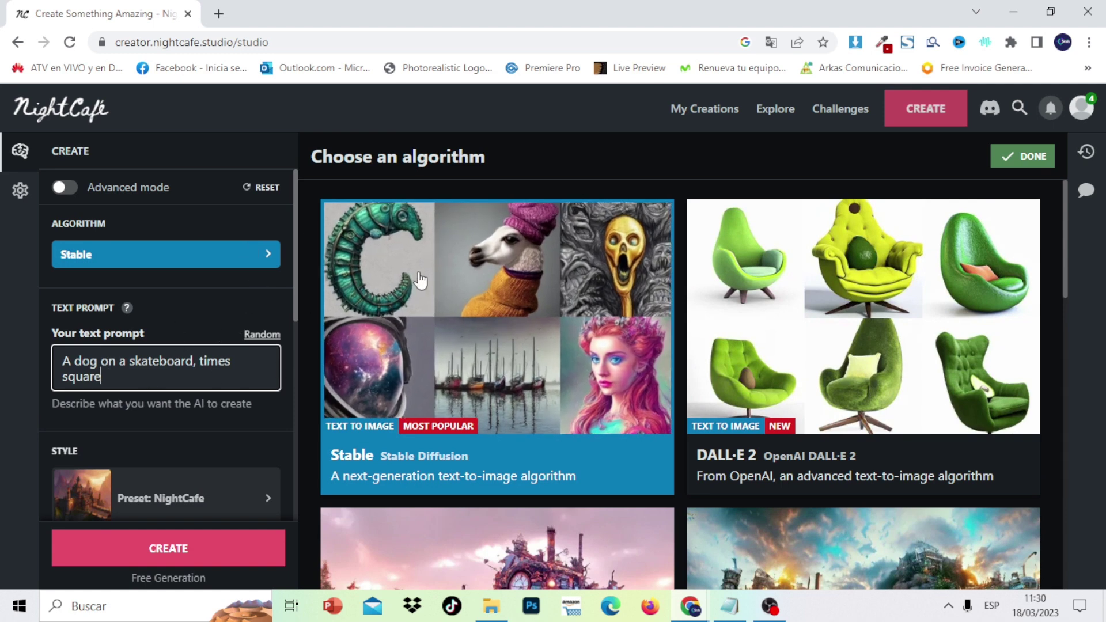
# Choose the Photo preset style and create the image
pyautogui.scroll(-3, 297, 305)
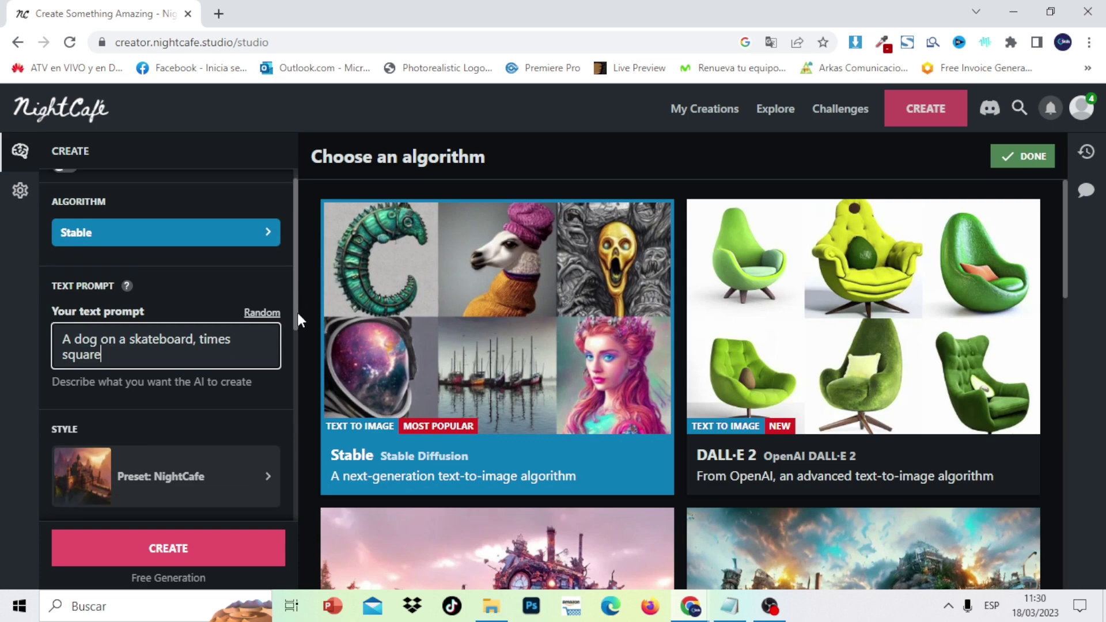
pyautogui.click(275, 353)
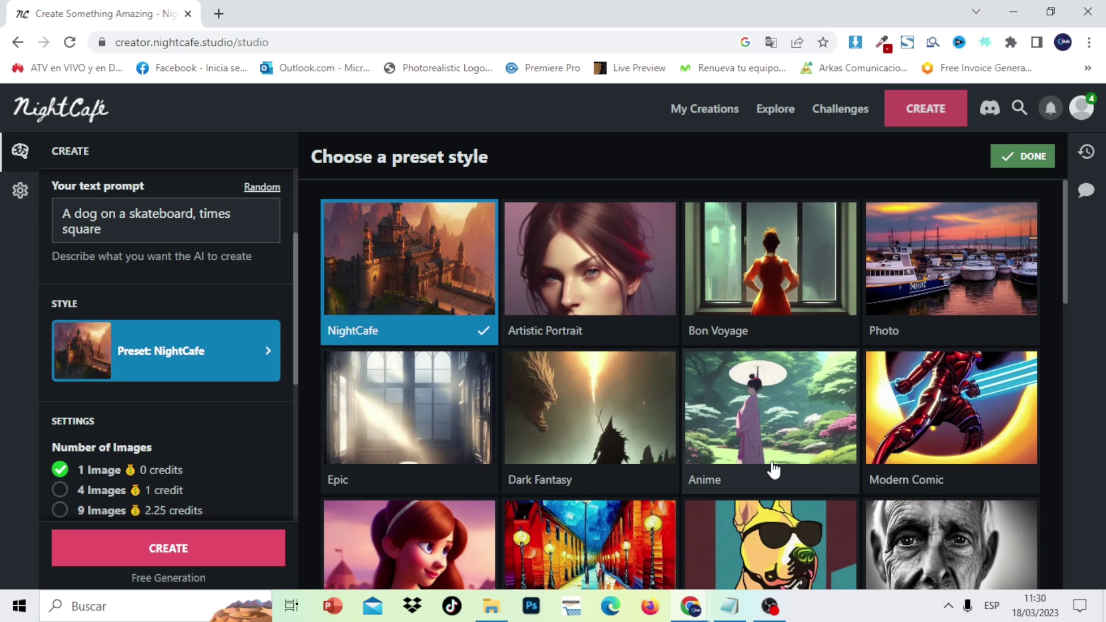
pyautogui.click(919, 267)
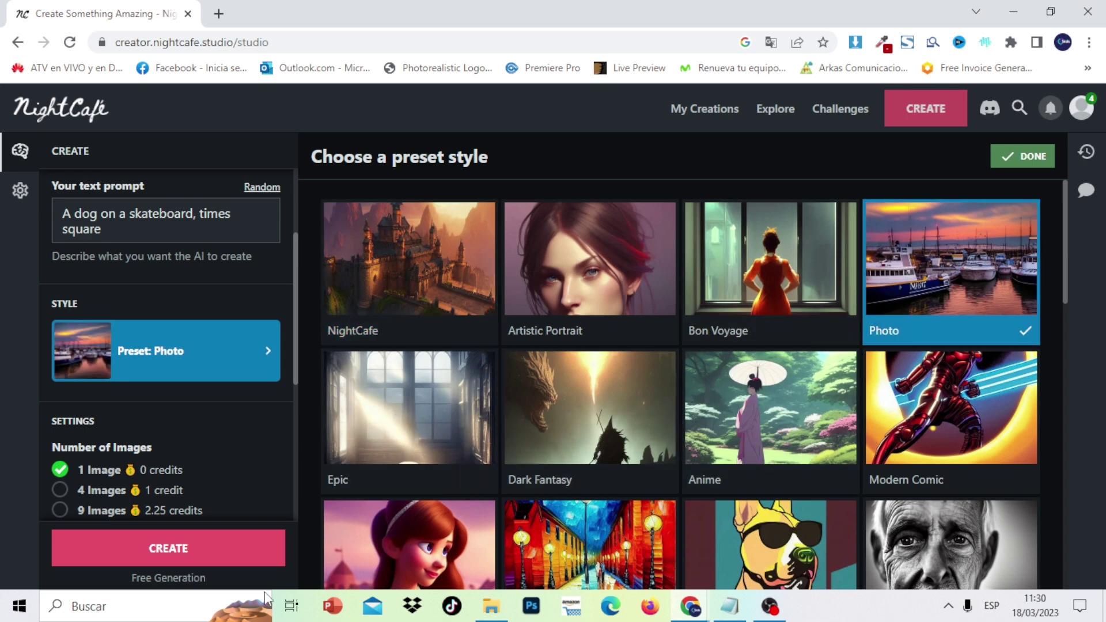
pyautogui.click(209, 554)
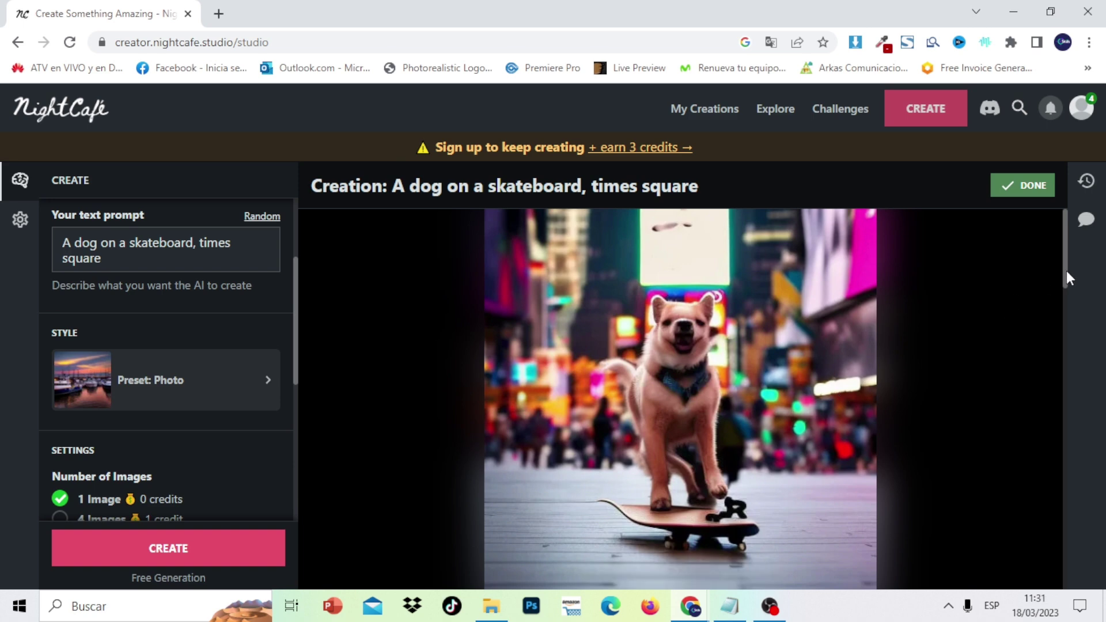
# Generate another image from the same prompt and Photo style, view it, and close the creation
pyautogui.moveTo(1067, 271); pyautogui.dragTo(1062, 241)
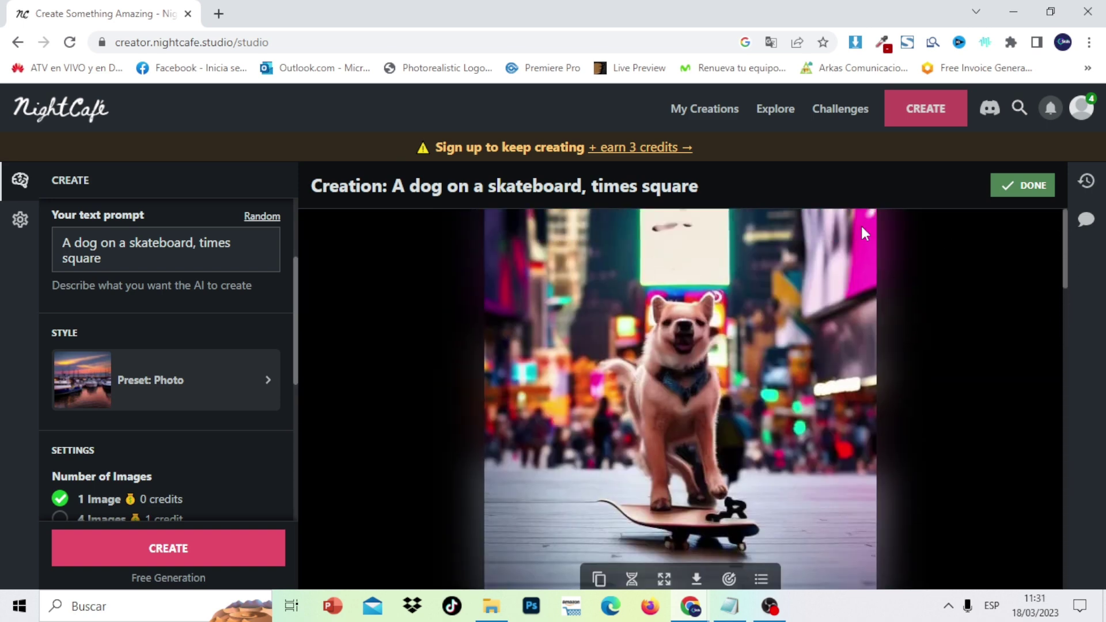
pyautogui.click(199, 547)
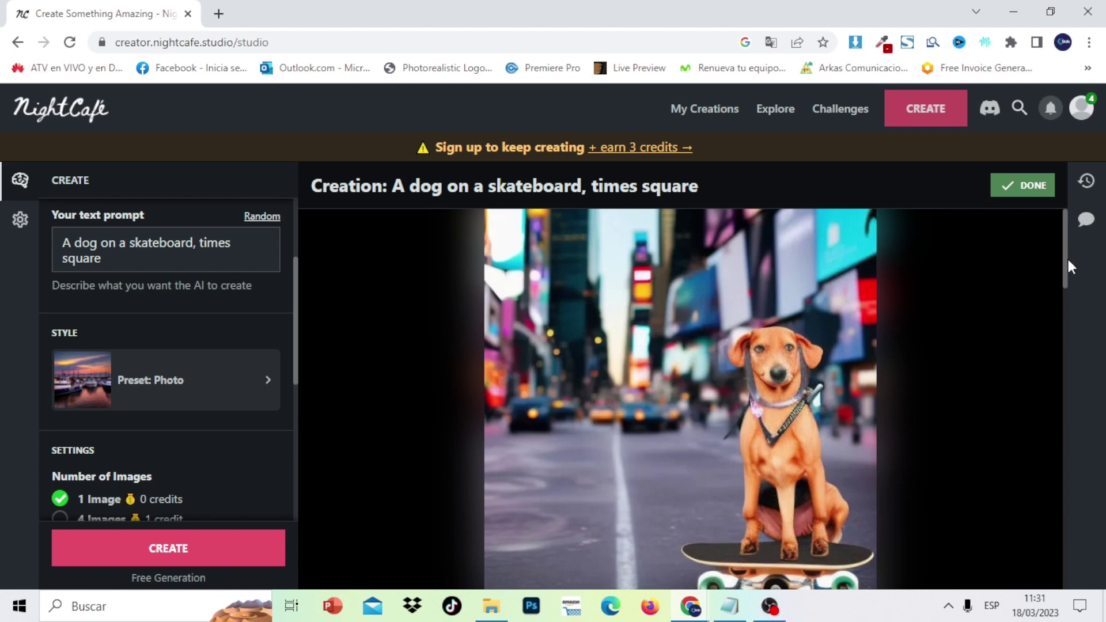
pyautogui.moveTo(1065, 278); pyautogui.dragTo(1065, 251)
pyautogui.click(1032, 185)
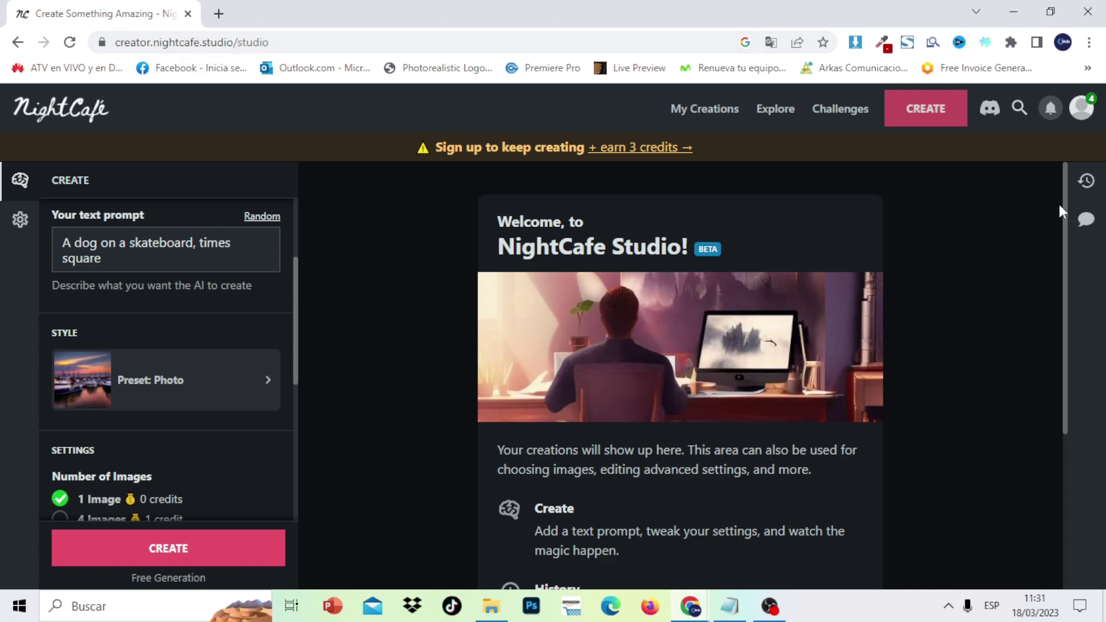
pyautogui.moveTo(1066, 207); pyautogui.dragTo(1066, 452)
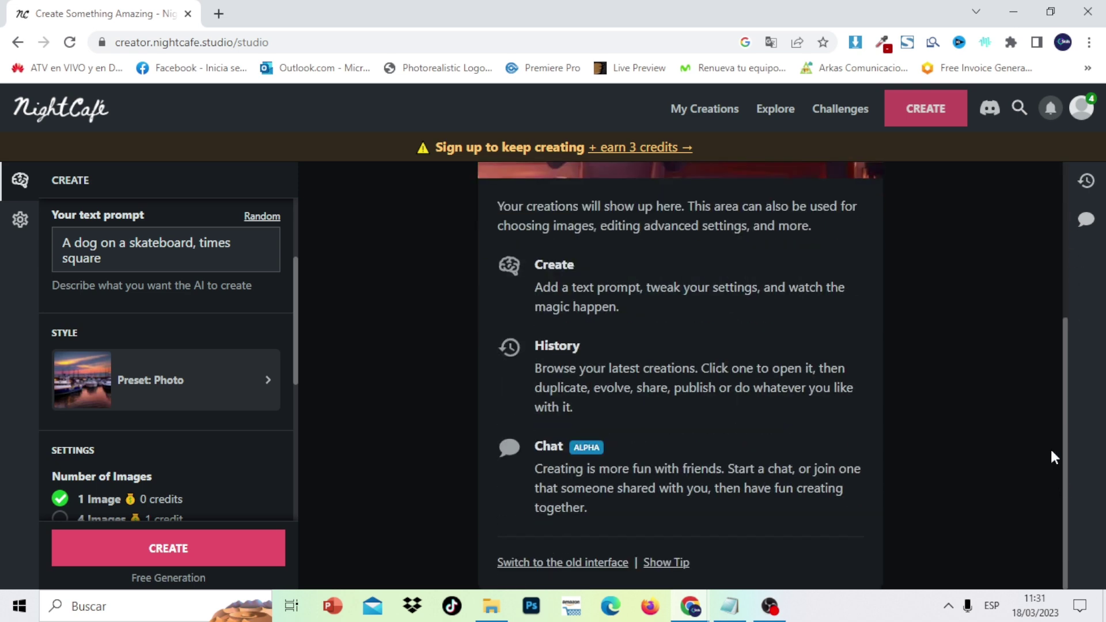
pyautogui.scroll(4, 1052, 456)
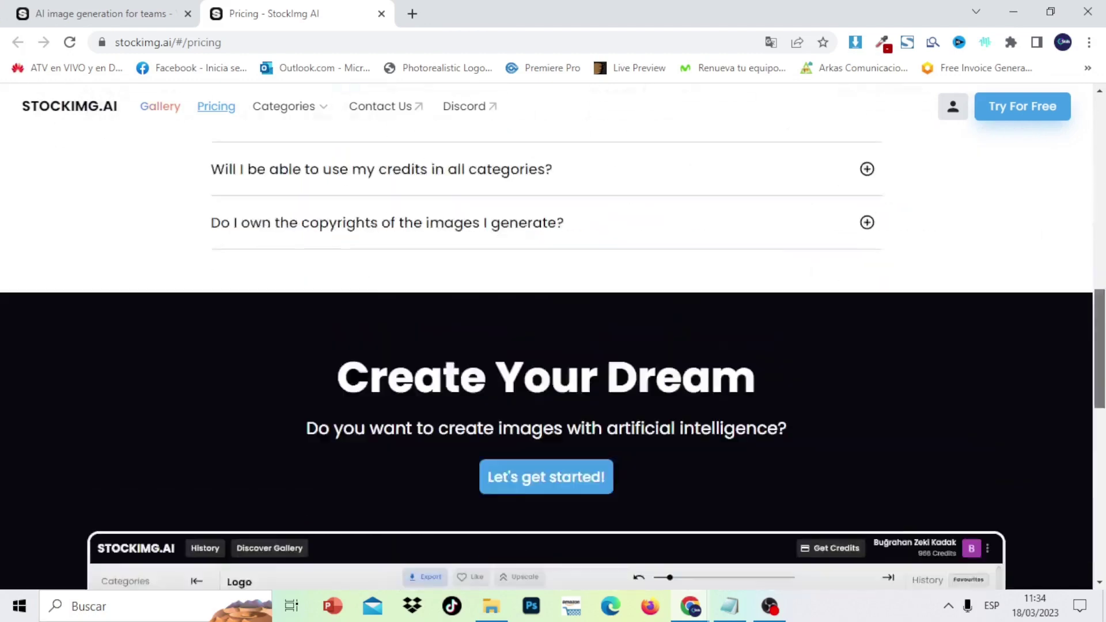
# Review the plans and frequently asked questions on the Stockimg AI pricing page
pyautogui.moveTo(1095, 364); pyautogui.dragTo(1095, 170)
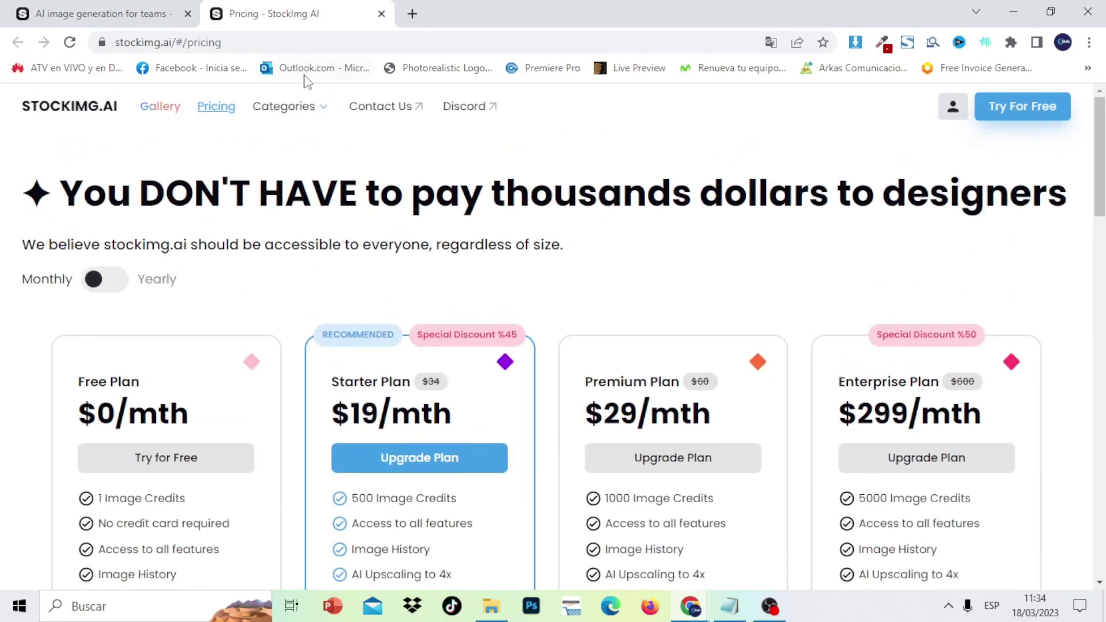
pyautogui.moveTo(298, 110)
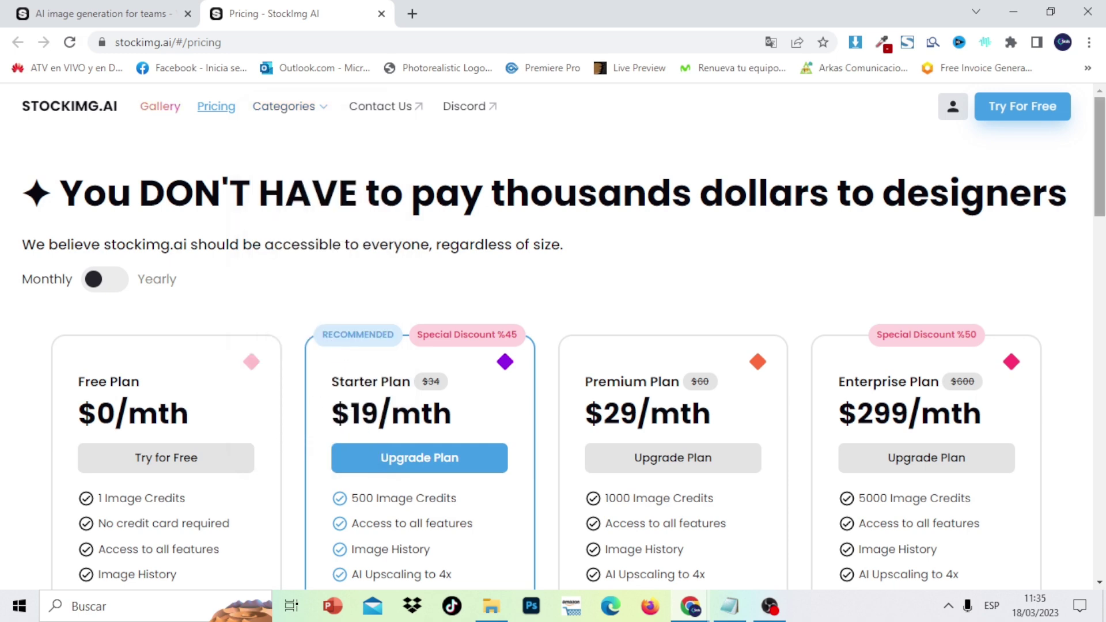
pyautogui.scroll(-6, 553, 335)
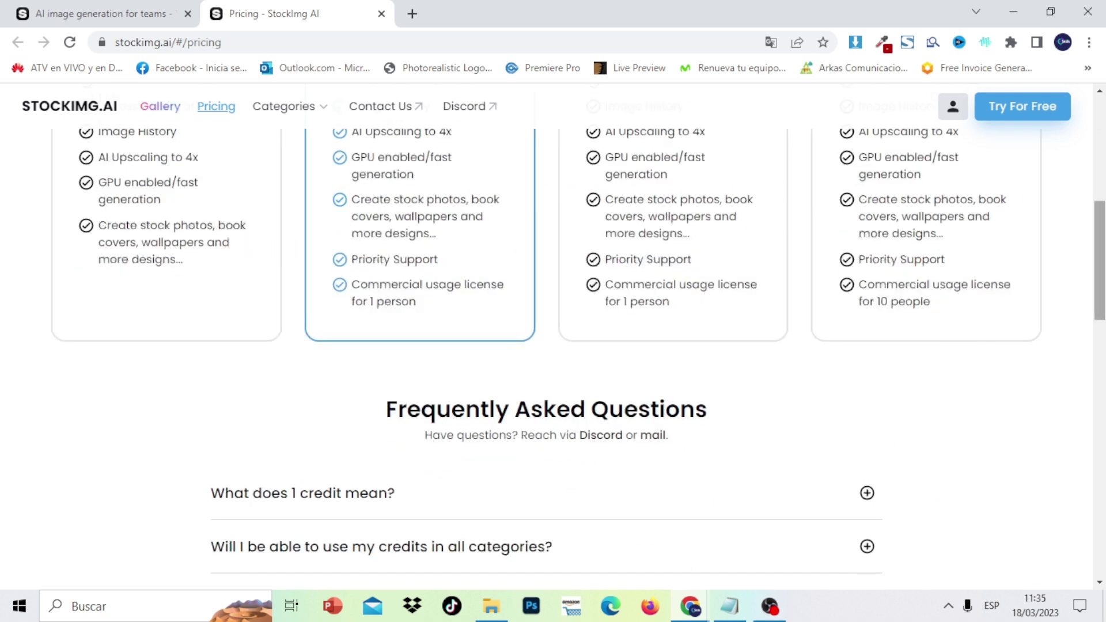
pyautogui.click(1103, 154)
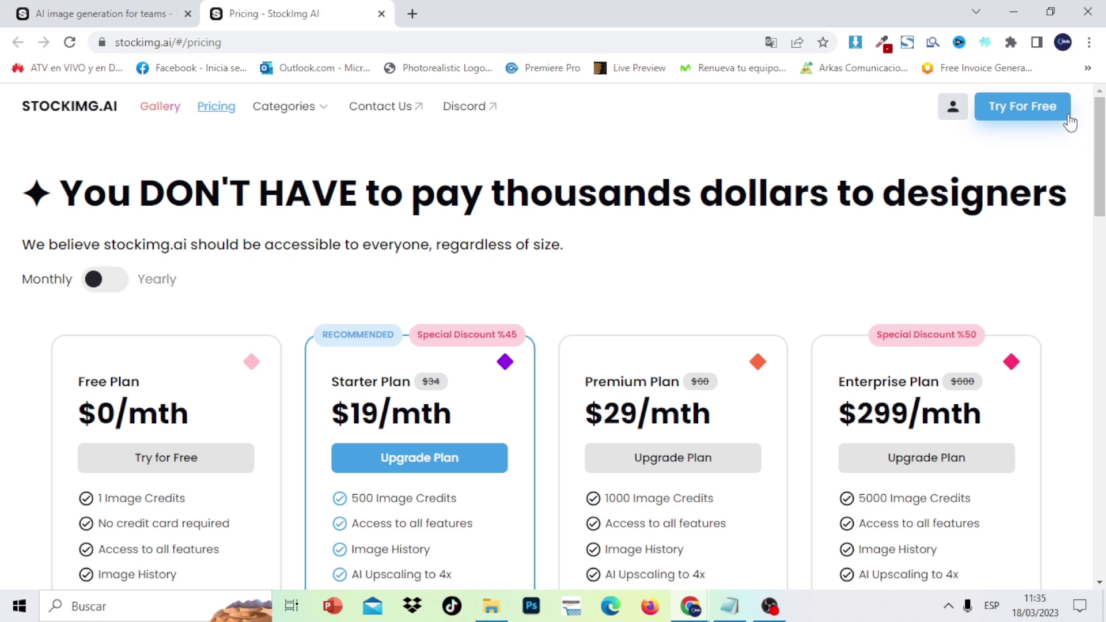
# Start the free trial by signing in with Google, and dismiss the page translation offer
pyautogui.click(1023, 115)
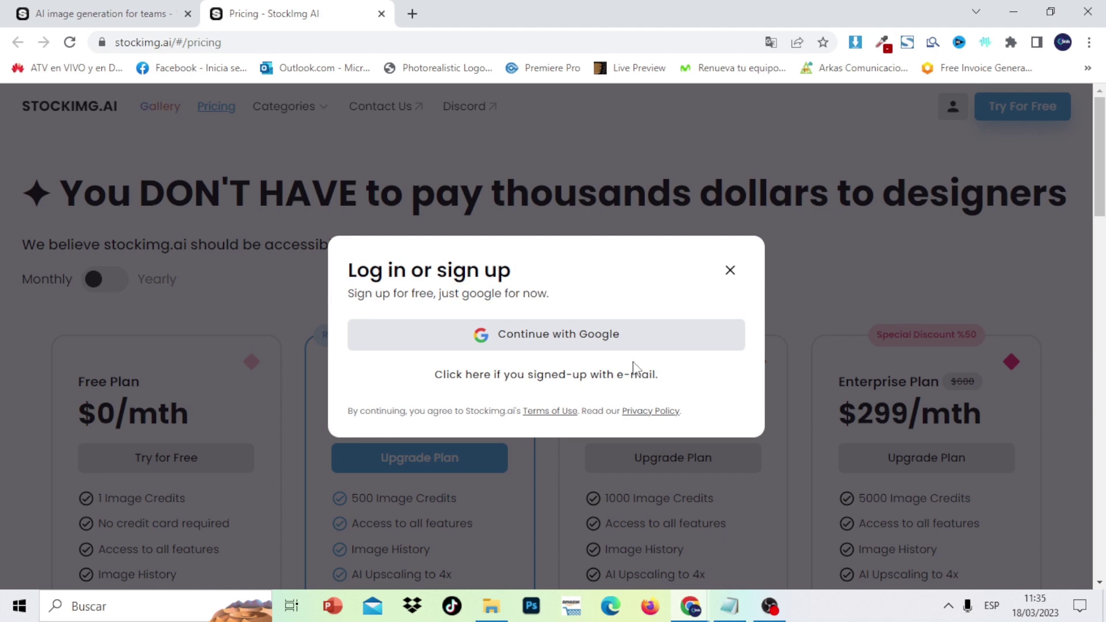
pyautogui.click(600, 340)
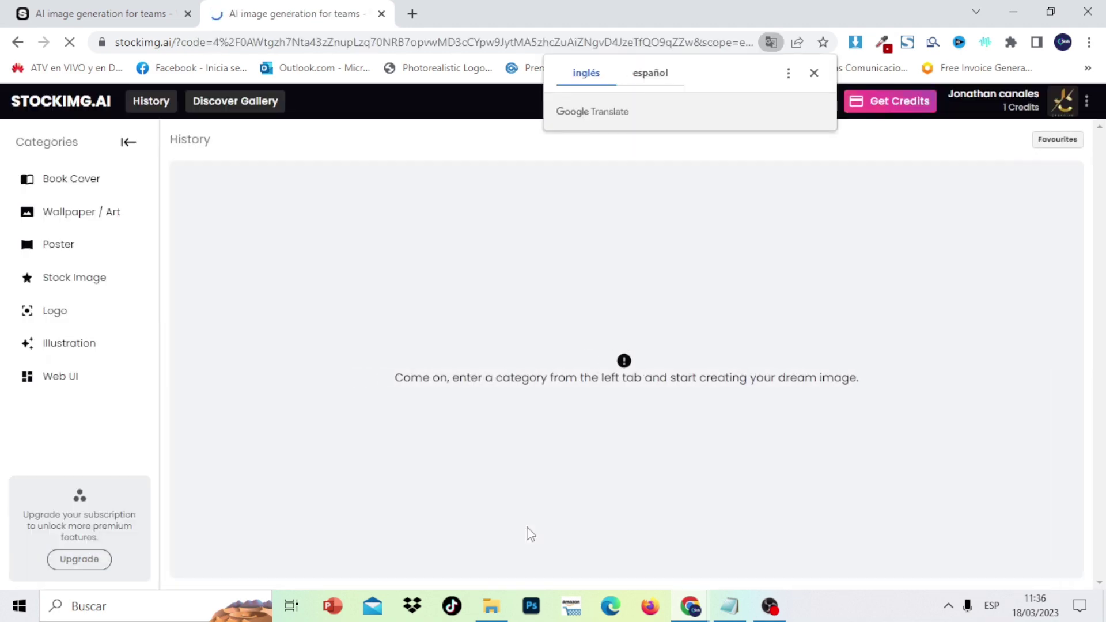
pyautogui.click(814, 74)
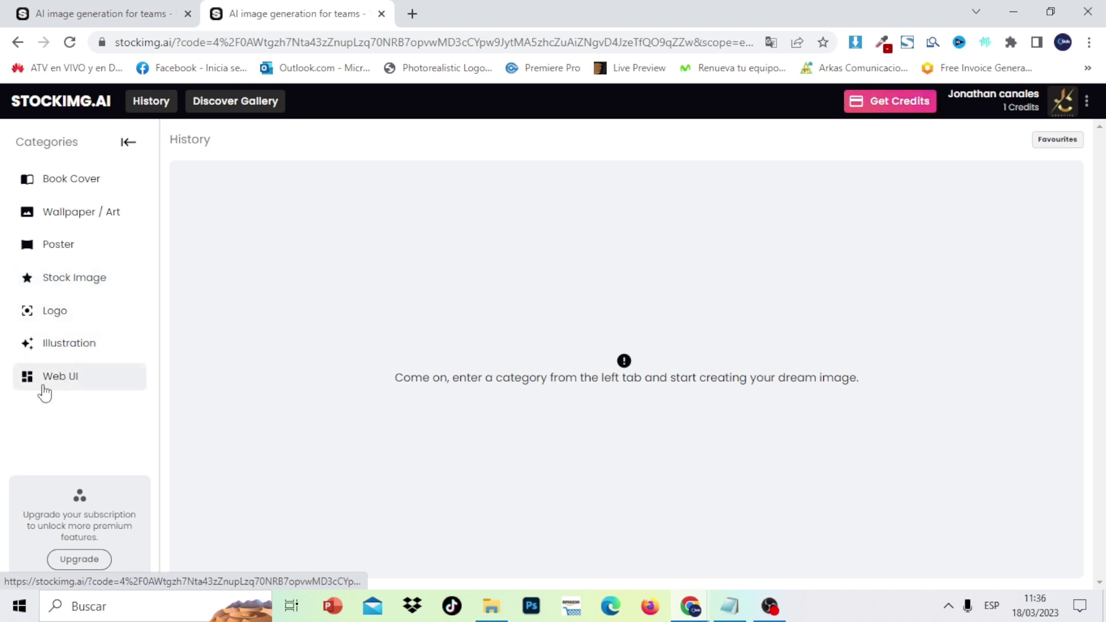
# Open the Book Cover category and examine its sample prompt and generation settings
pyautogui.click(76, 375)
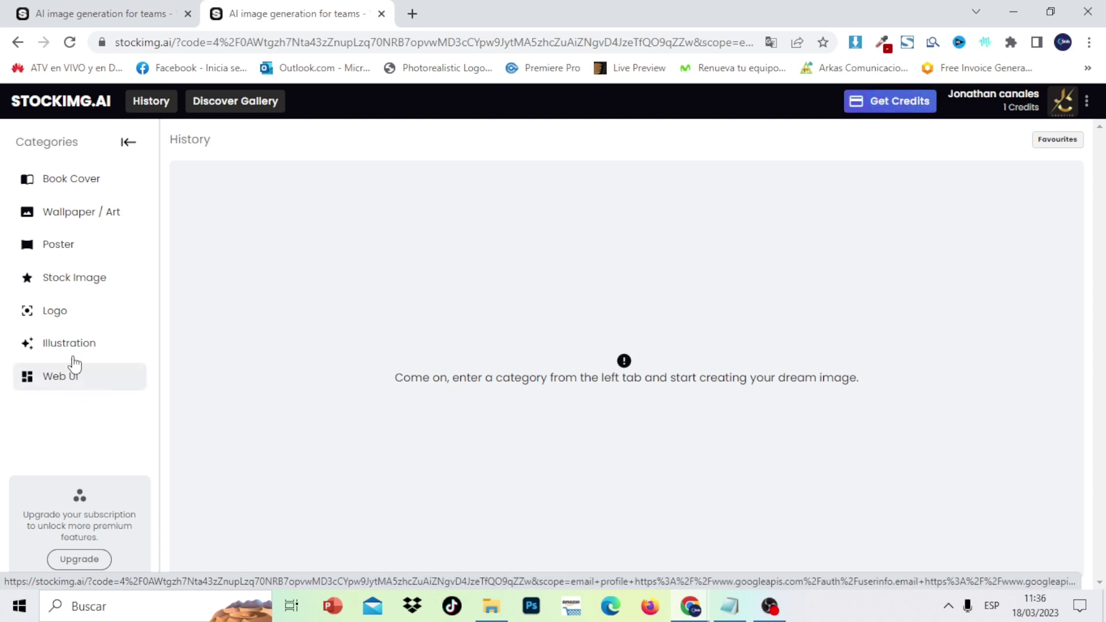
pyautogui.click(81, 192)
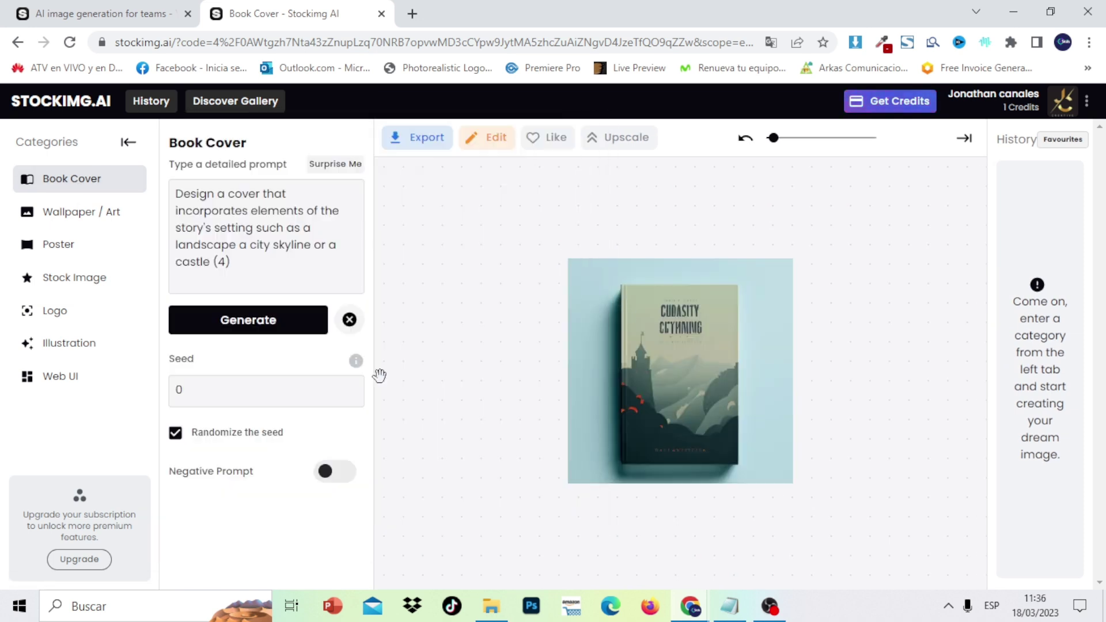
pyautogui.click(276, 272)
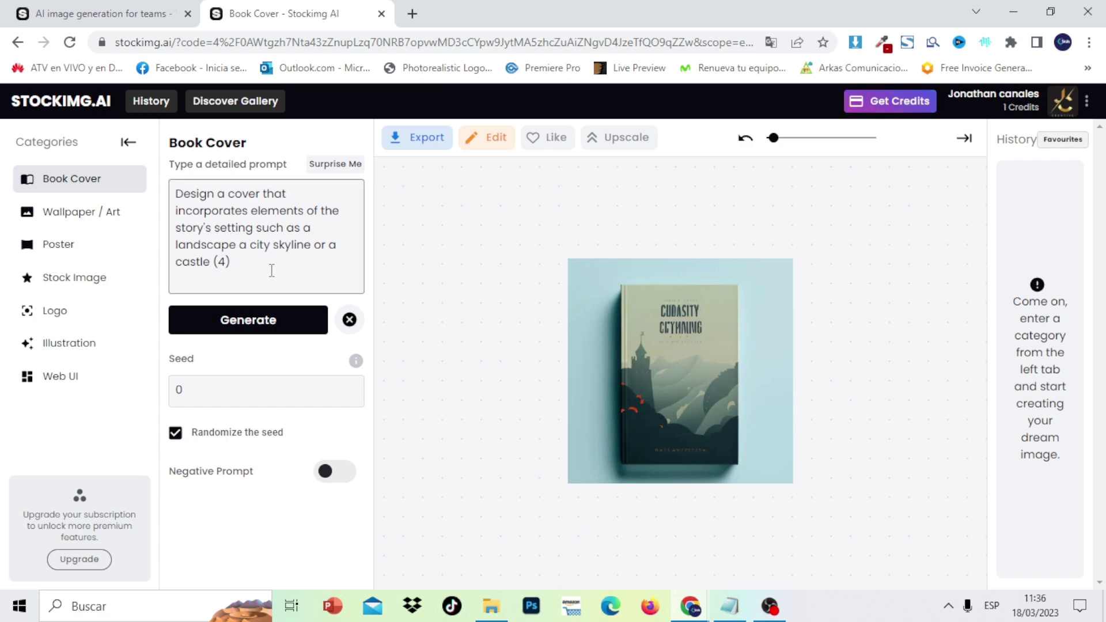
# Open the Wallpaper / Art category and replace its sample prompt with "lion king"
pyautogui.click(84, 224)
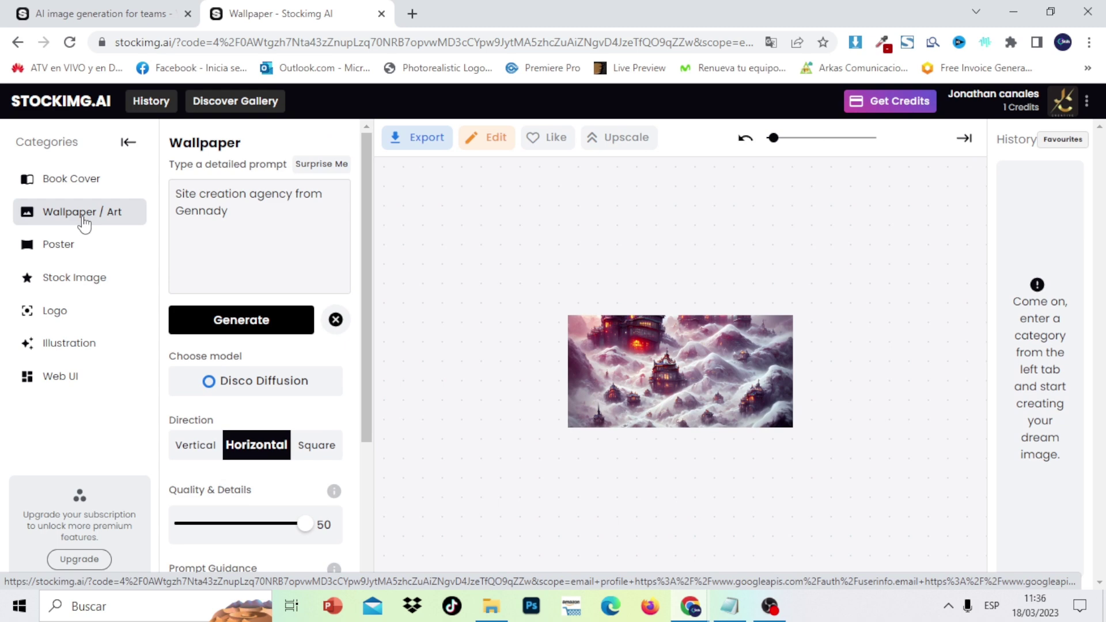
pyautogui.moveTo(230, 213); pyautogui.dragTo(163, 193)
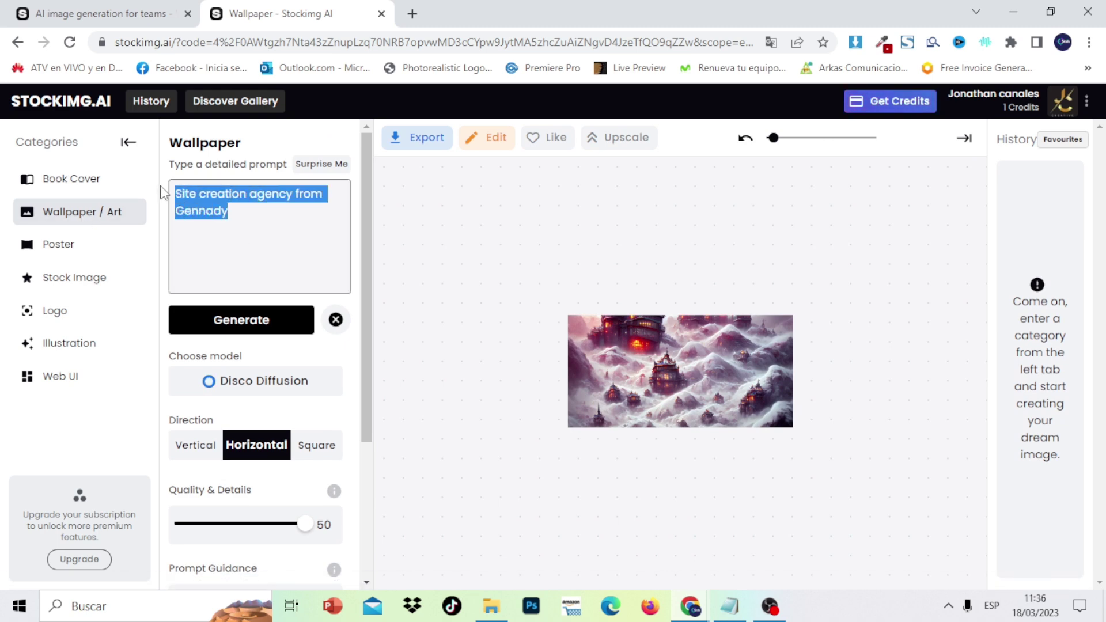
pyautogui.write('https://stockimg.ai/')
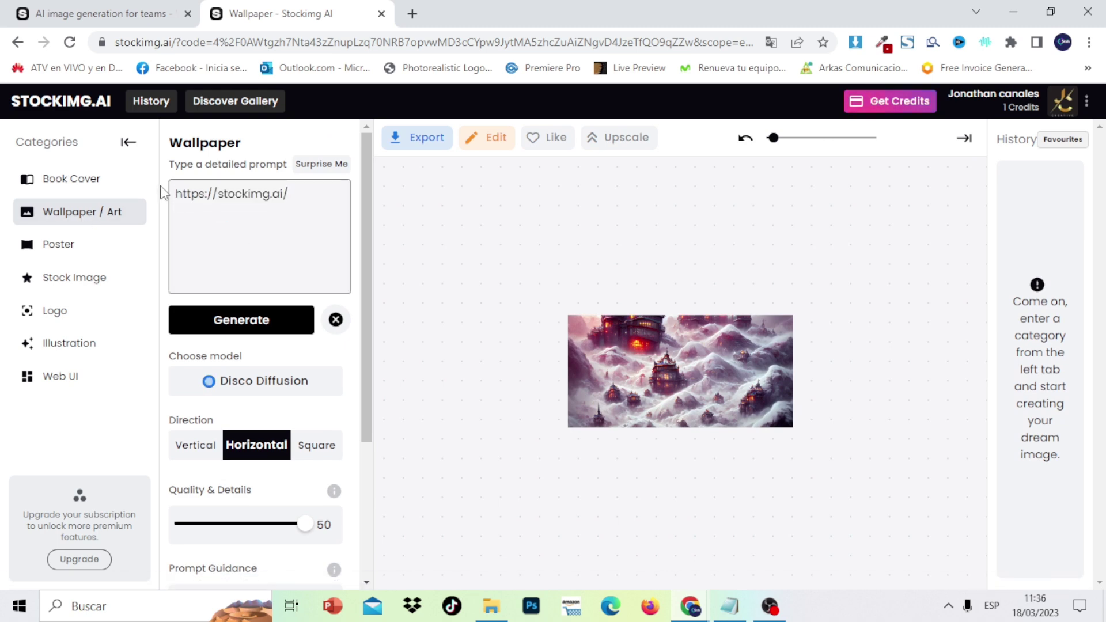
pyautogui.press('BackSpace')
pyautogui.press('BackSpace')
pyautogui.press('BackSpace')
pyautogui.press('BackSpace')
pyautogui.press('BackSpace')
pyautogui.press('BackSpace')
pyautogui.press('BackSpace')
pyautogui.press('BackSpace')
pyautogui.press('BackSpace')
pyautogui.press('BackSpace')
pyautogui.press('BackSpace')
pyautogui.press('BackSpace')
pyautogui.press('BackSpace')
pyautogui.press('BackSpace')
pyautogui.press('BackSpace')
pyautogui.press('BackSpace')
pyautogui.press('BackSpace')
pyautogui.press('BackSpace')
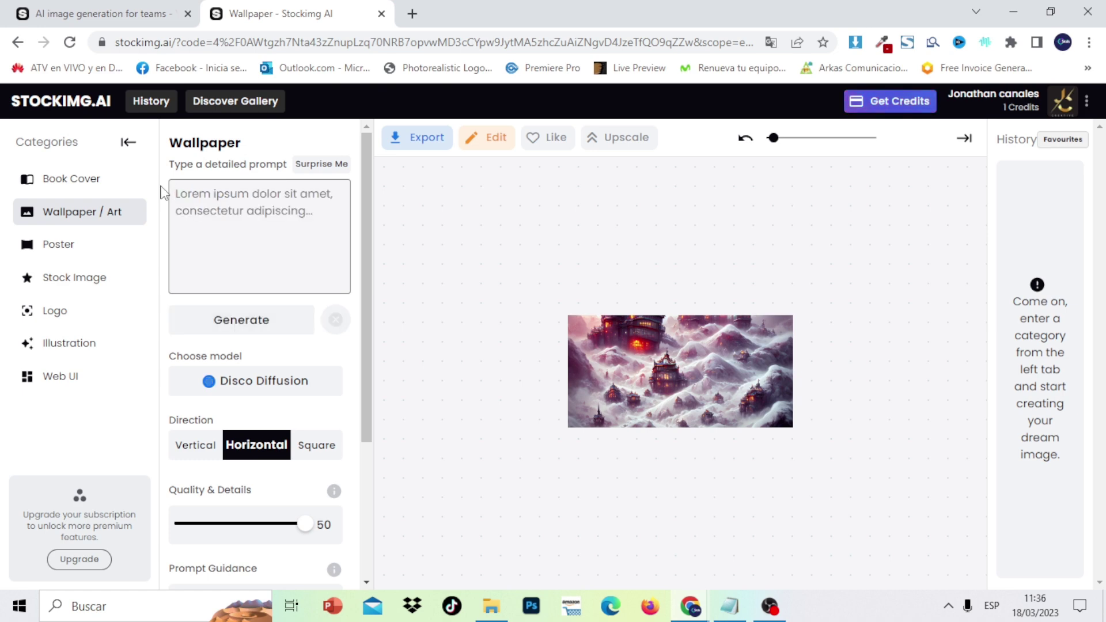
pyautogui.write('I')
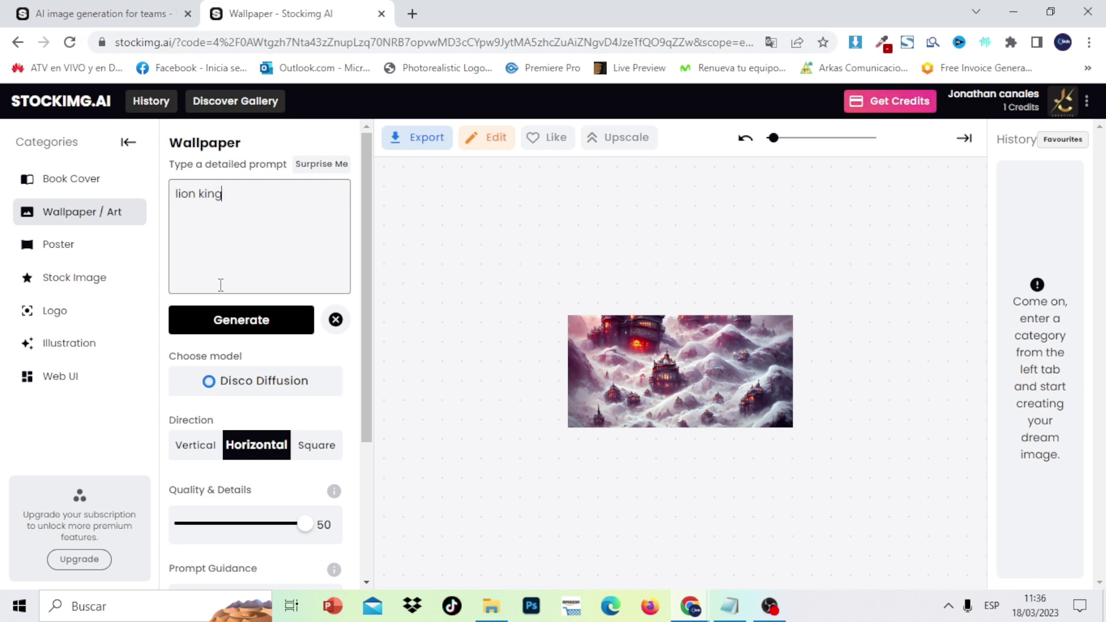
# Generate the horizontal "lion king" wallpaper with Disco Diffusion and inspect the resulting image at enlarged size
pyautogui.click(239, 338)
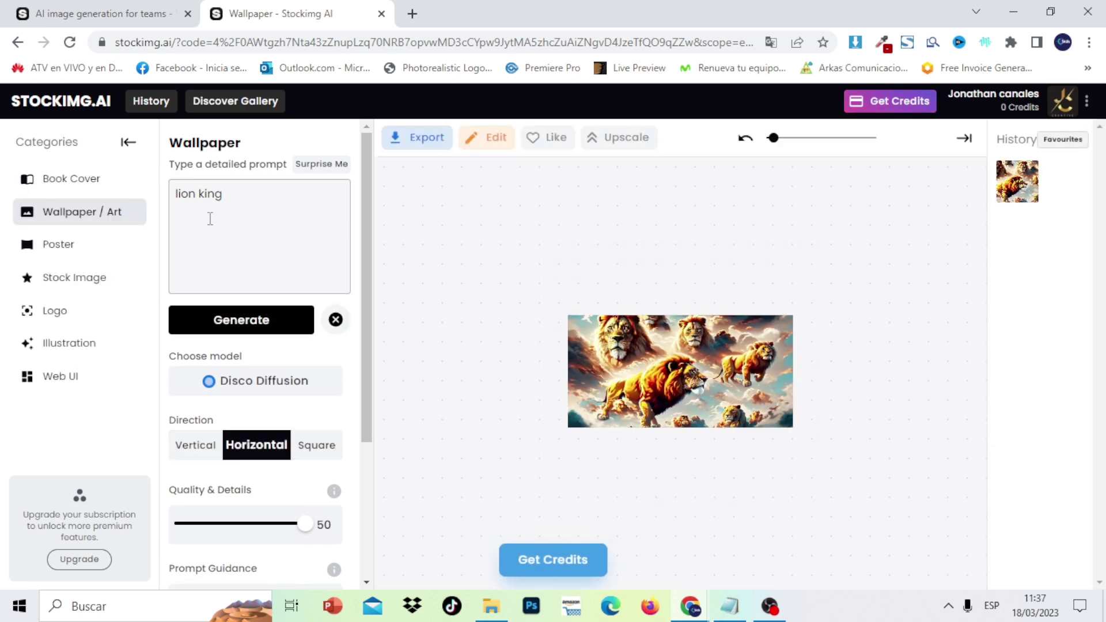
pyautogui.click(723, 369)
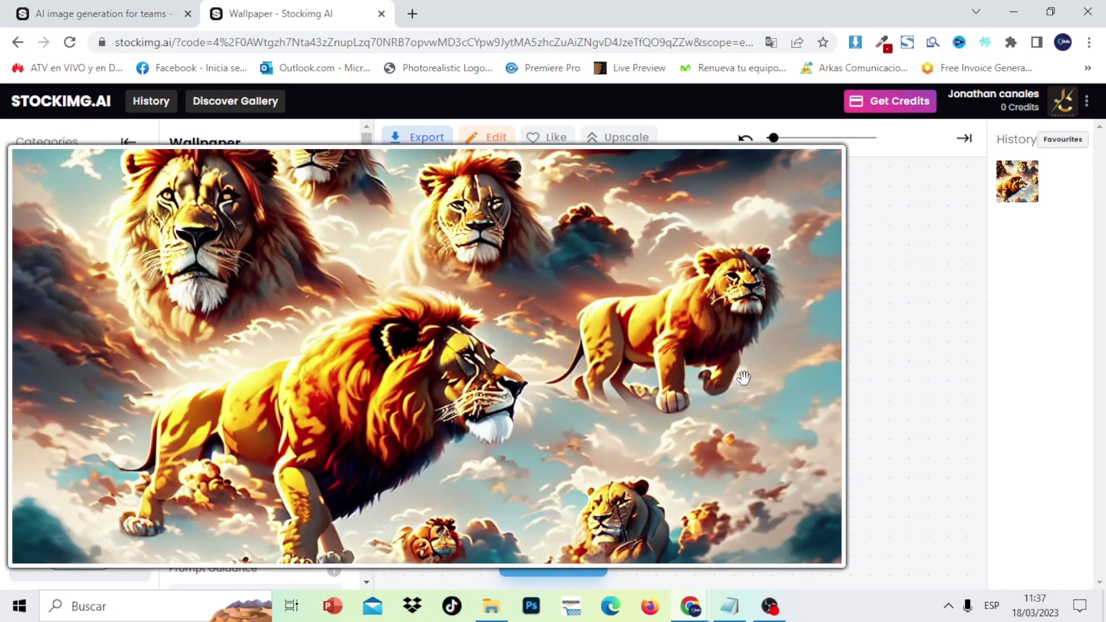
pyautogui.click(873, 161)
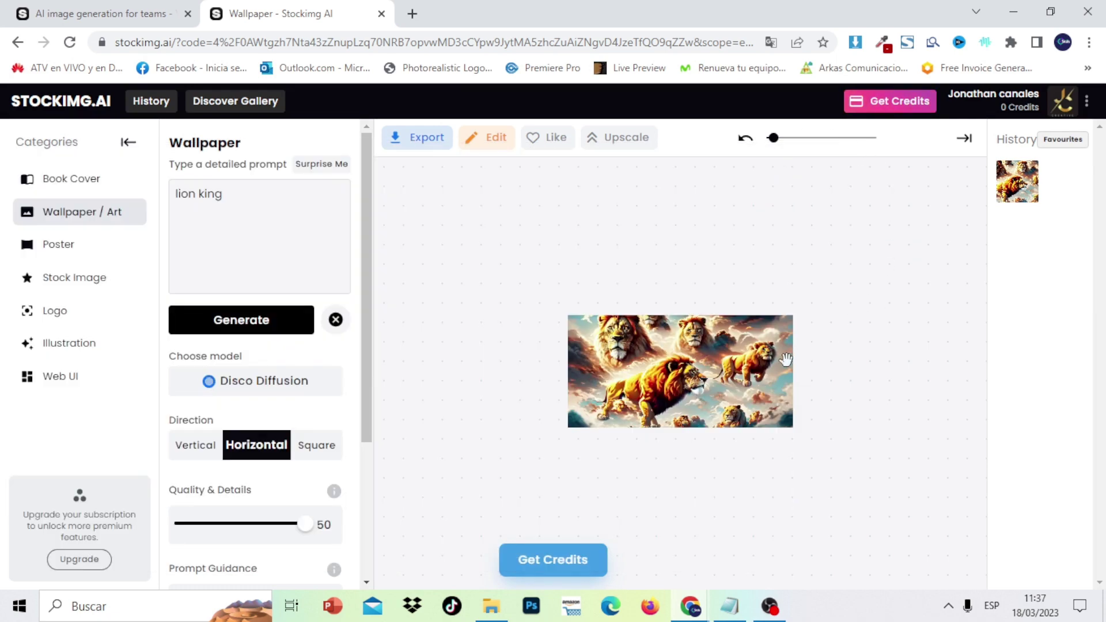
pyautogui.click(697, 369)
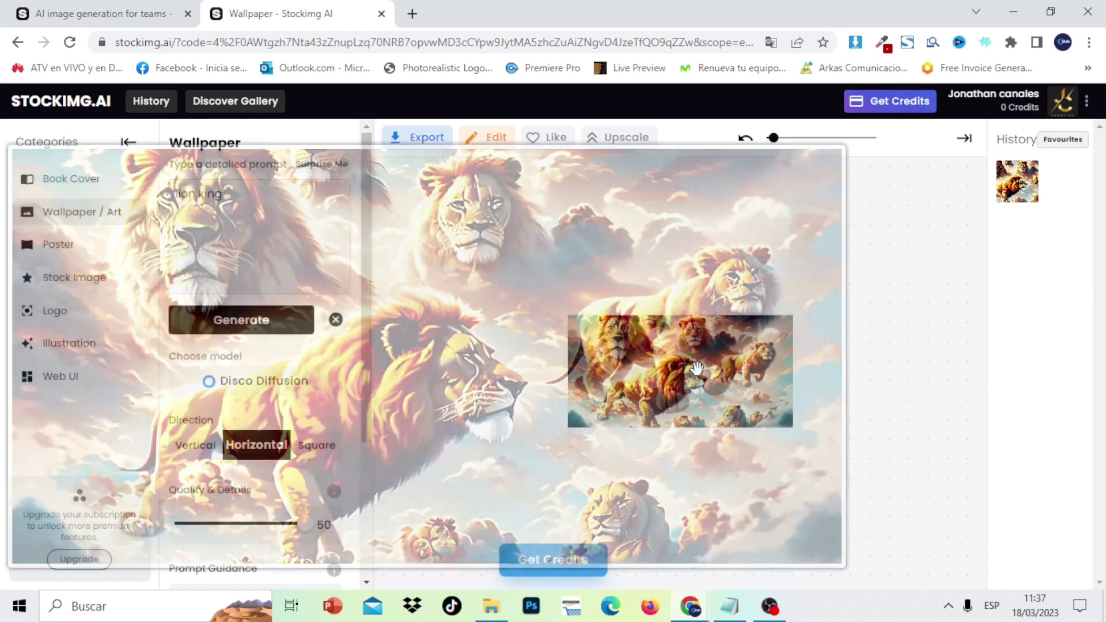
pyautogui.click(915, 218)
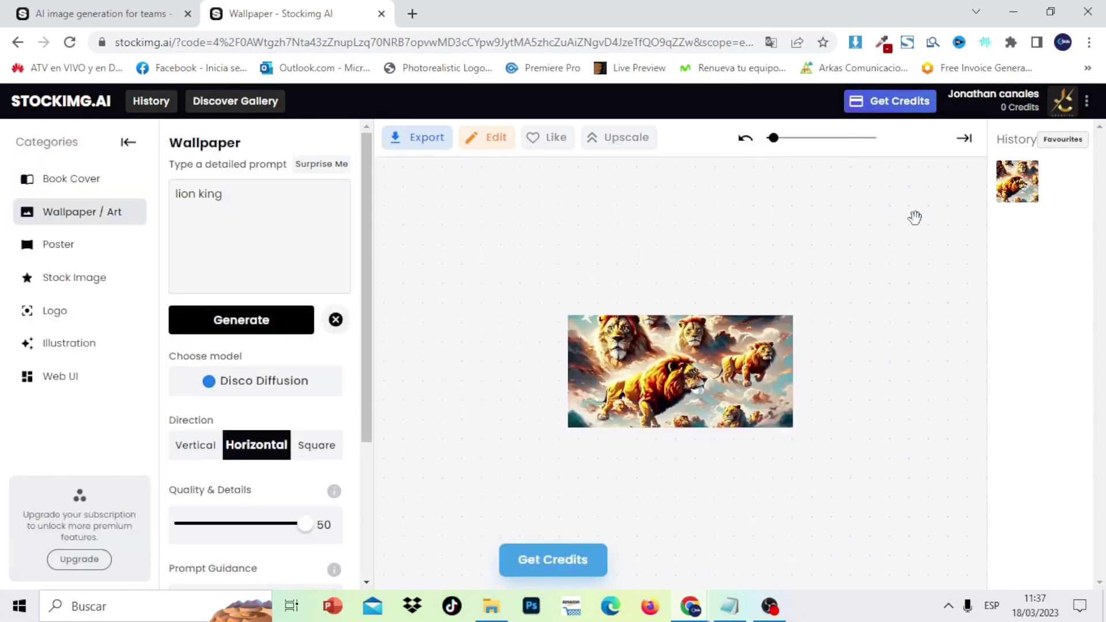
# Export the wallpaper as a JPG named "lion king" and open the downloaded file
pyautogui.click(427, 140)
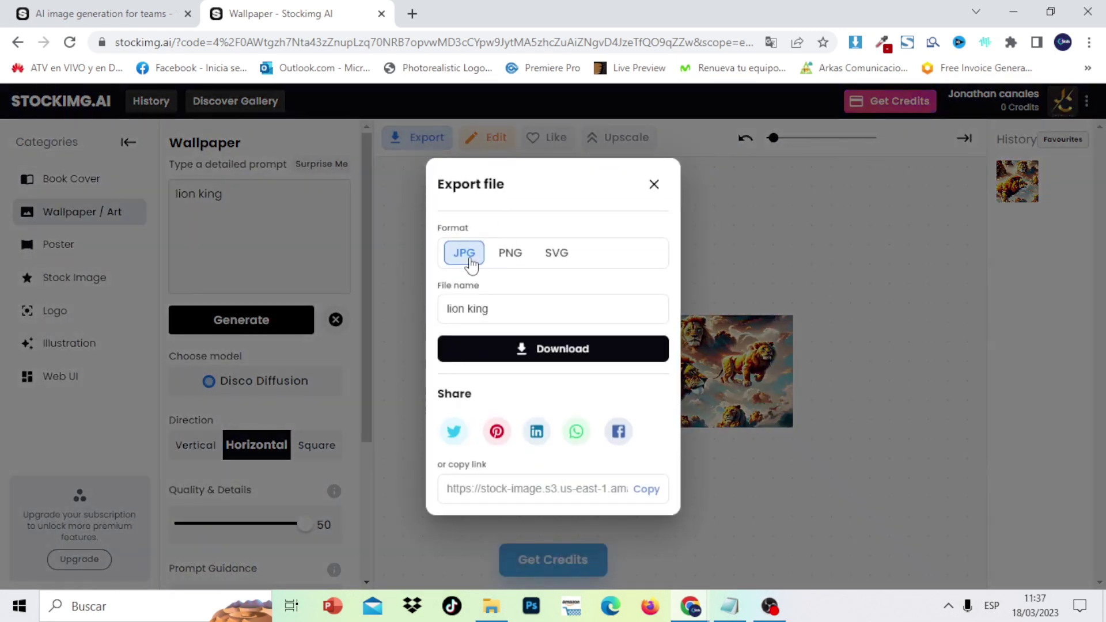
pyautogui.click(573, 360)
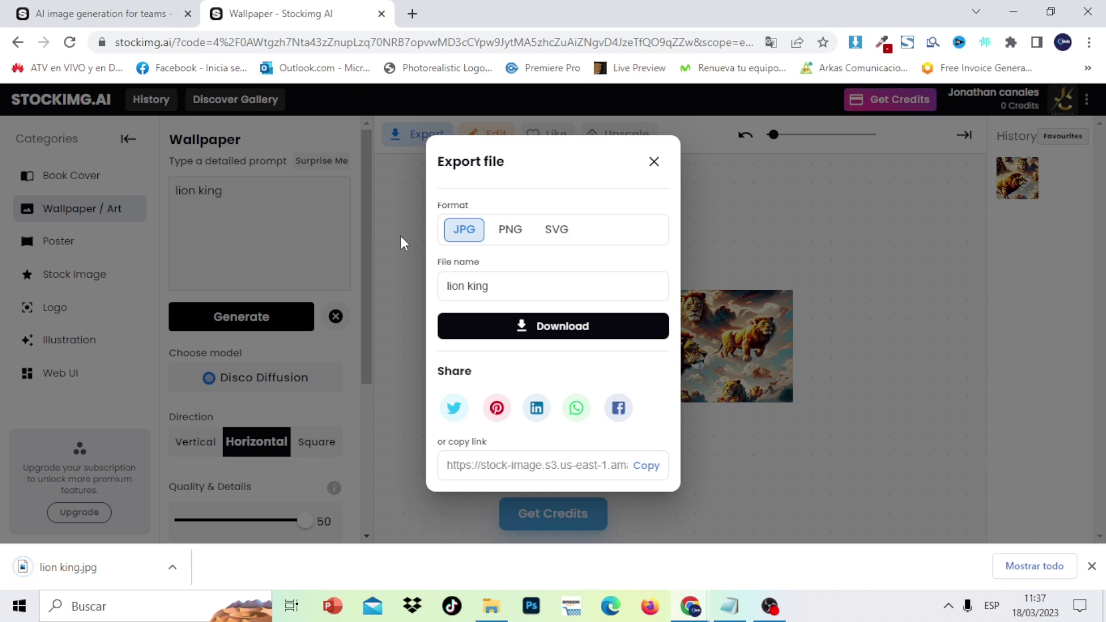
pyautogui.click(95, 575)
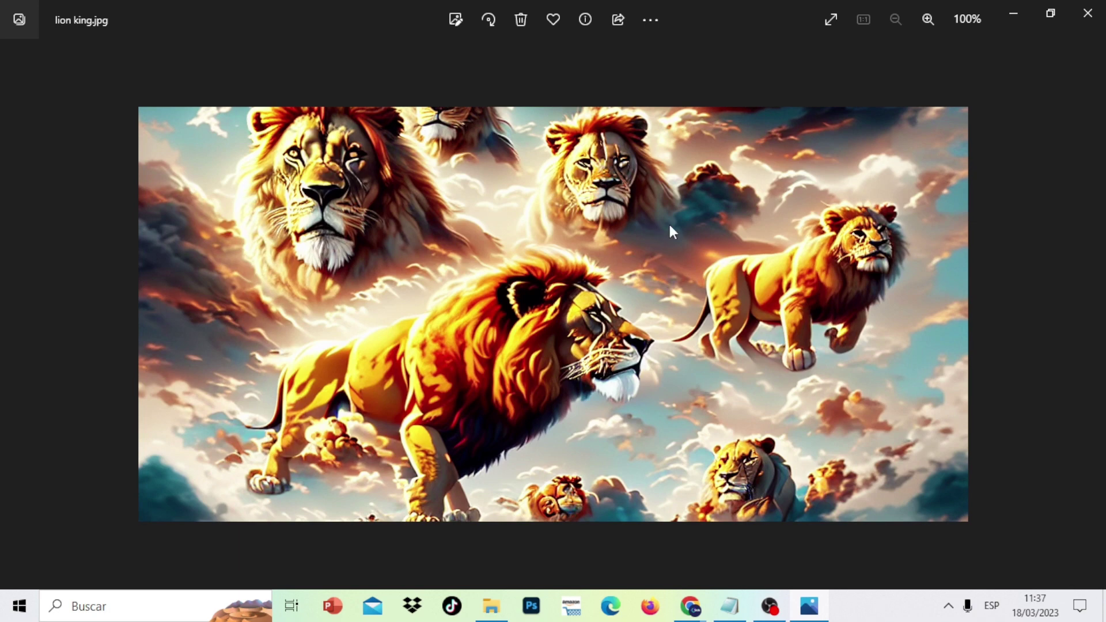
# Look at the options for setting the downloaded image as wallpaper, return to Stockimg AI and close the export dialog
pyautogui.rightClick(717, 221)
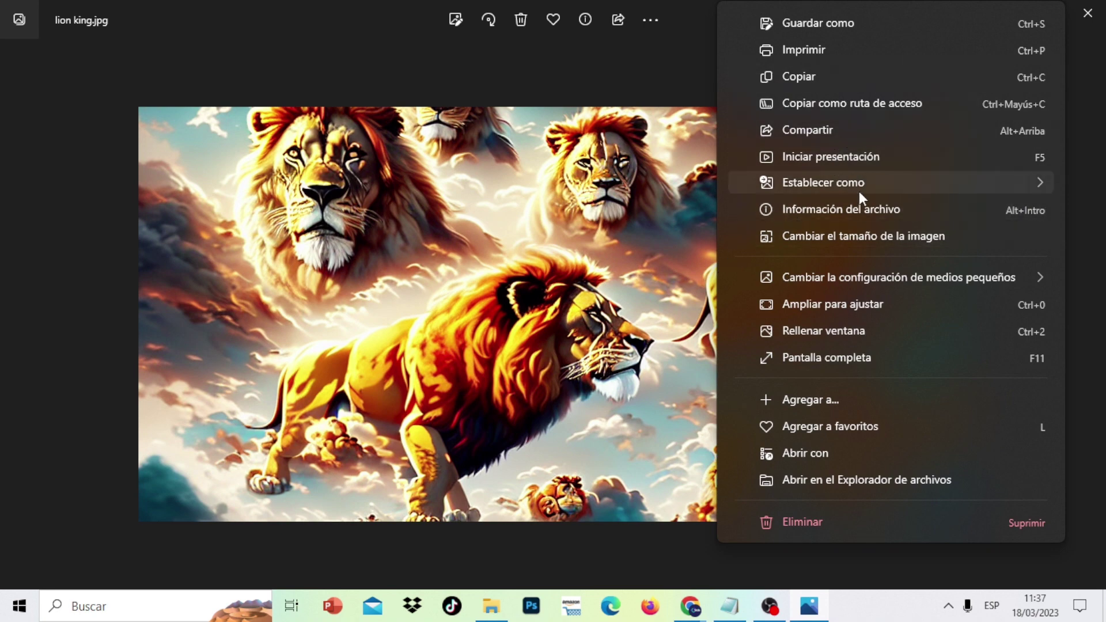
pyautogui.moveTo(859, 191)
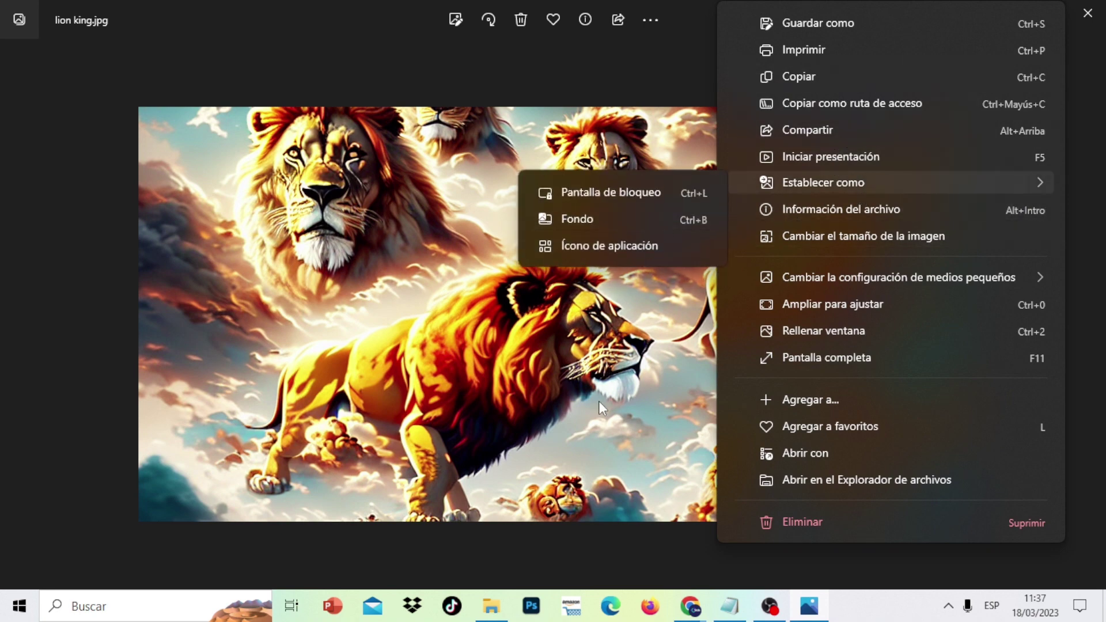
pyautogui.click(600, 402)
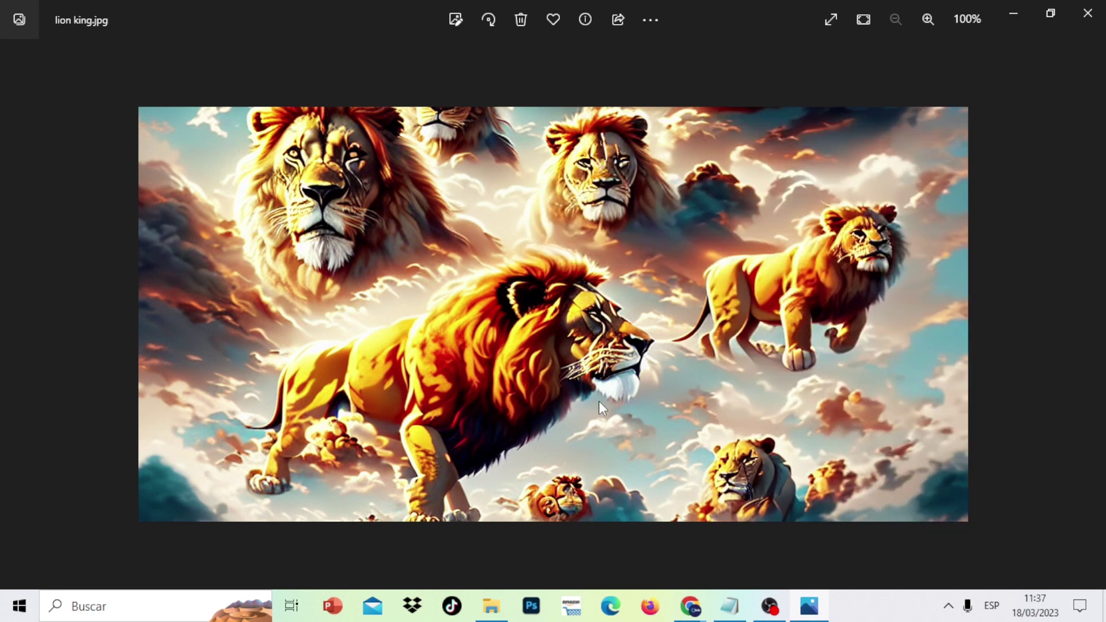
pyautogui.click(1017, 12)
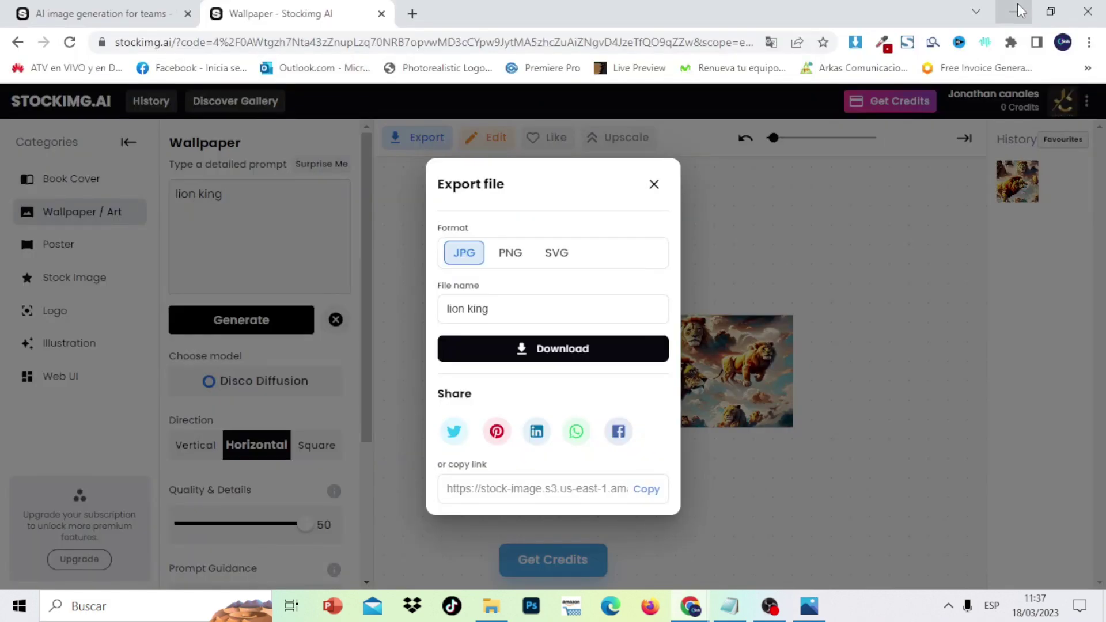
pyautogui.click(654, 185)
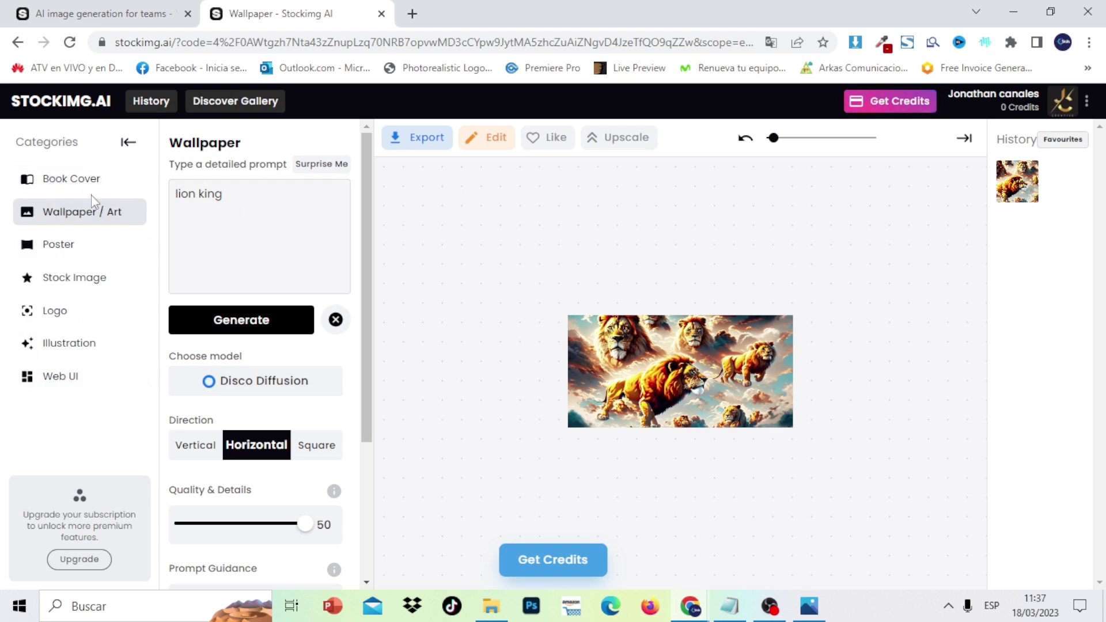
# Browse the Book Cover, Wallpaper / Art, Poster and Logo categories
pyautogui.click(81, 182)
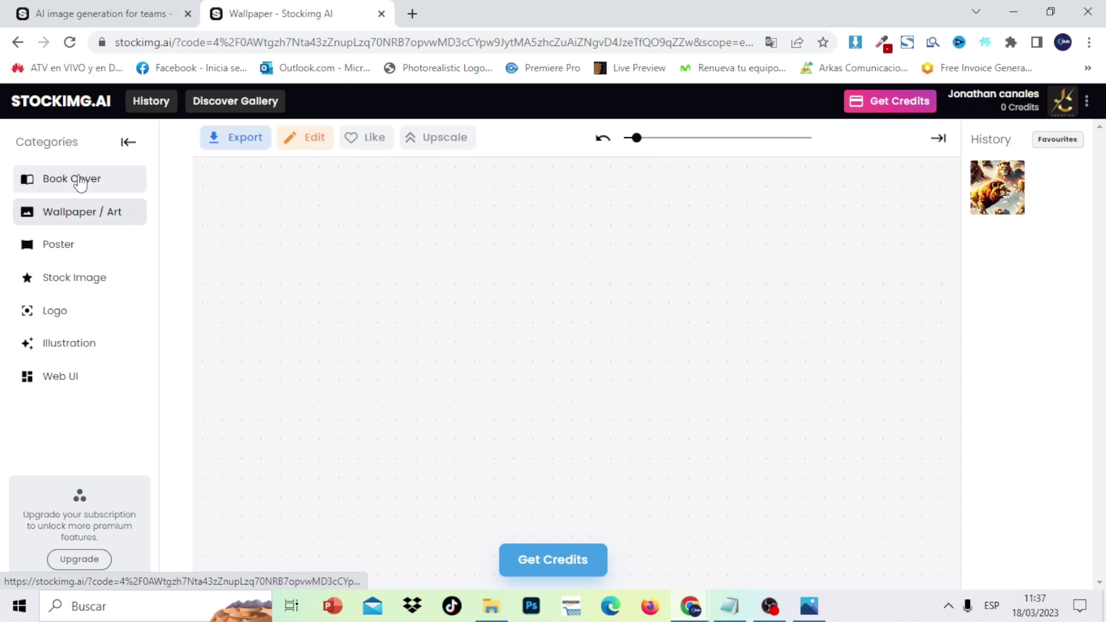
pyautogui.click(109, 211)
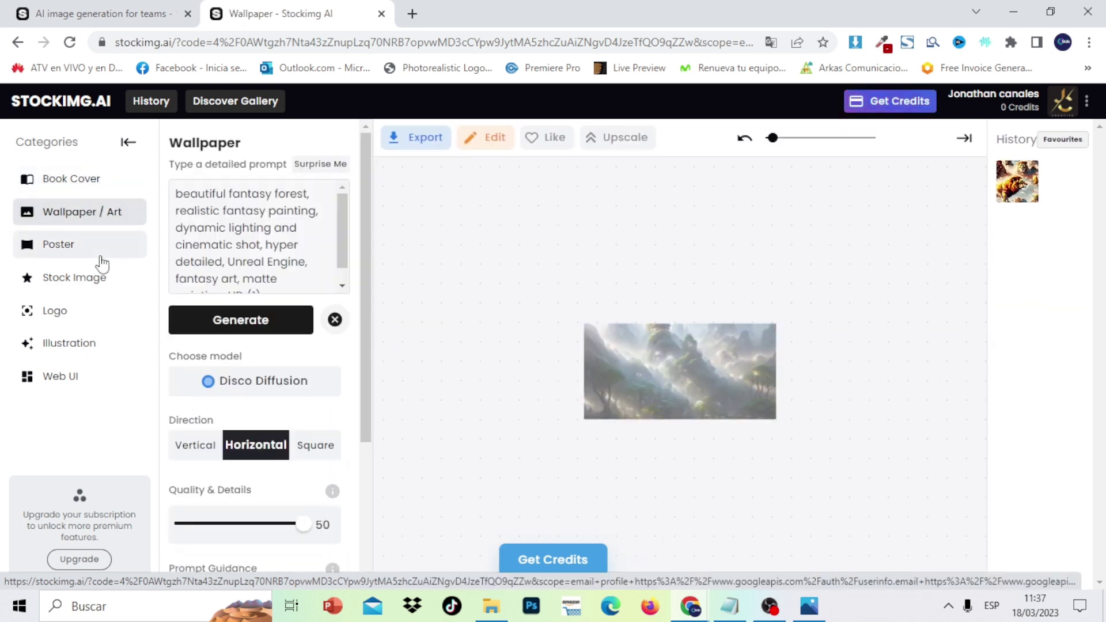
pyautogui.click(99, 254)
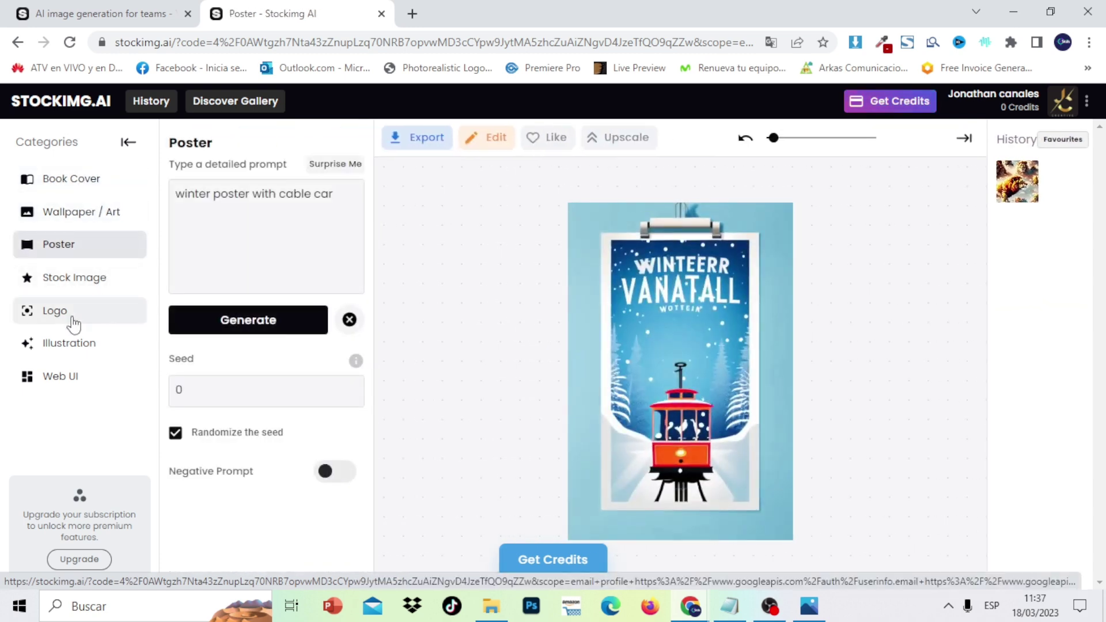
pyautogui.click(73, 323)
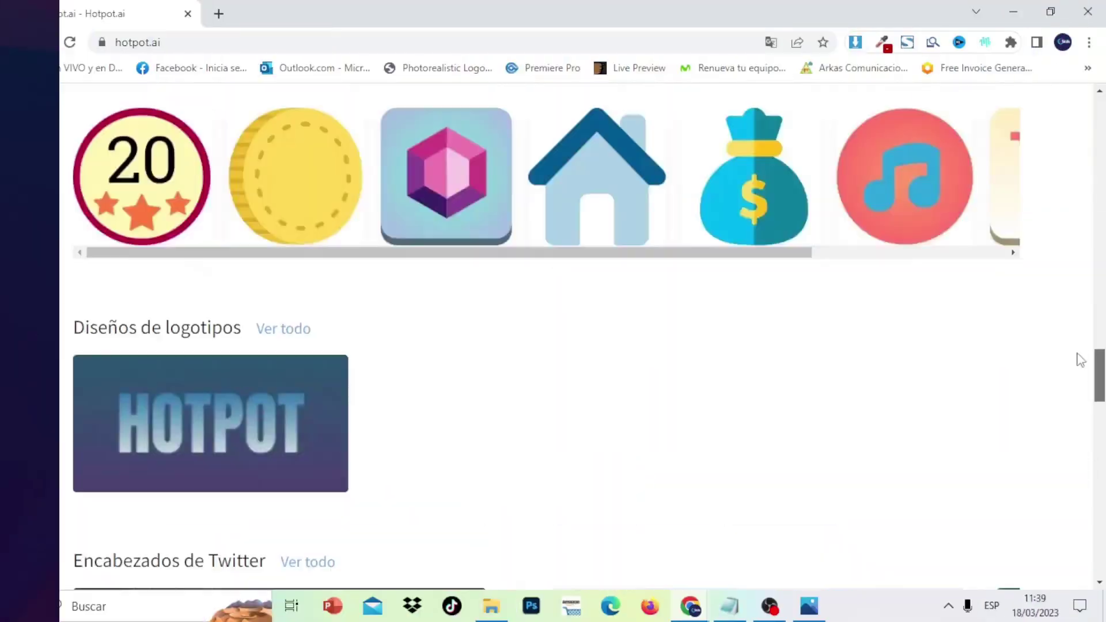
# Open the full list of AI tools from the Hotpot.ai home page and review the tool descriptions
pyautogui.moveTo(1081, 360); pyautogui.dragTo(1087, 108)
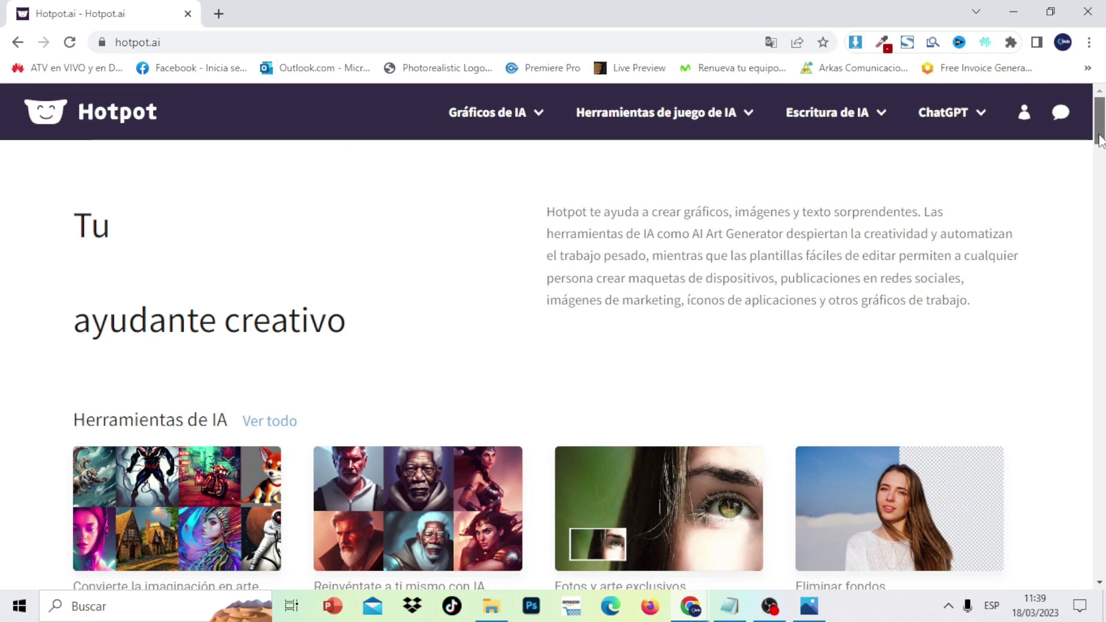
pyautogui.moveTo(1101, 140)
pyautogui.mouseDown()
pyautogui.moveTo(1101, 175)
pyautogui.moveTo(1102, 161)
pyautogui.mouseUp()
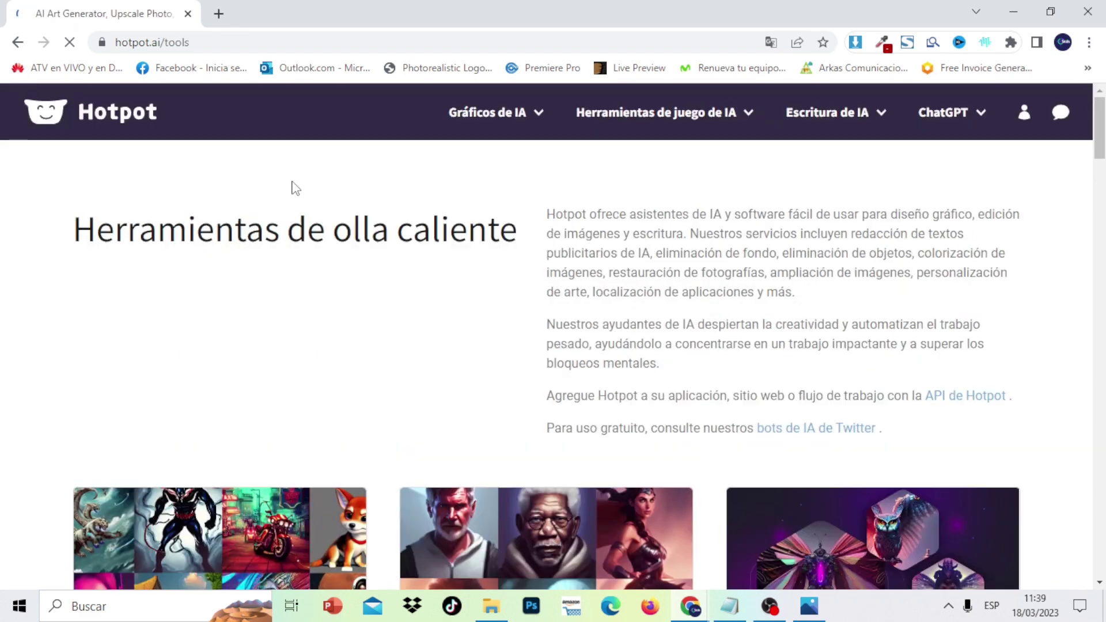
pyautogui.scroll(-15, 553, 337)
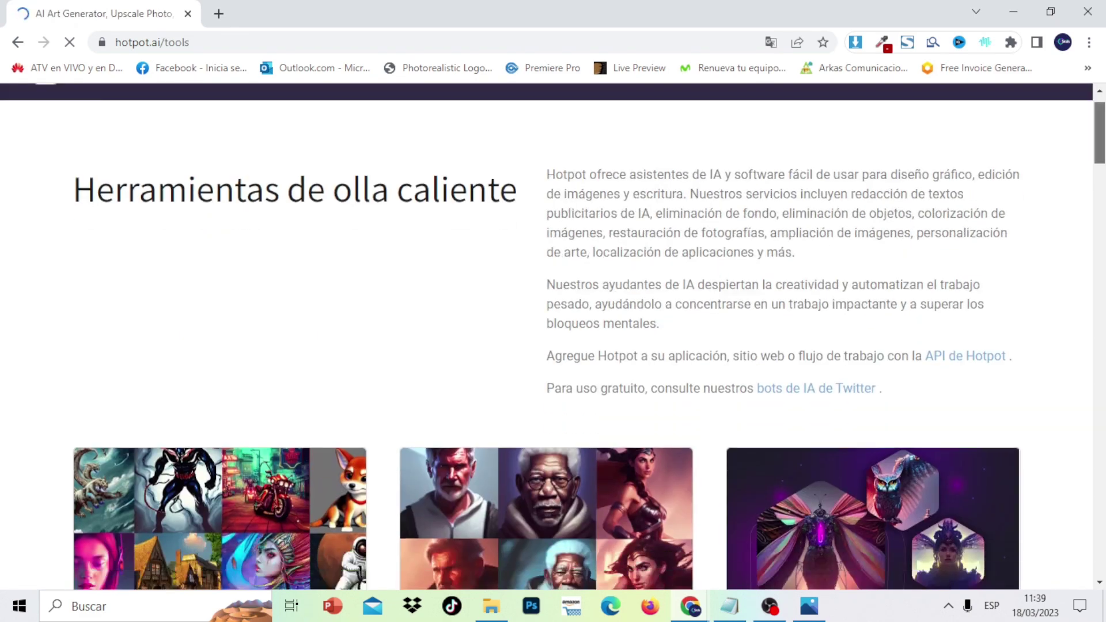
pyautogui.scroll(-12, 553, 337)
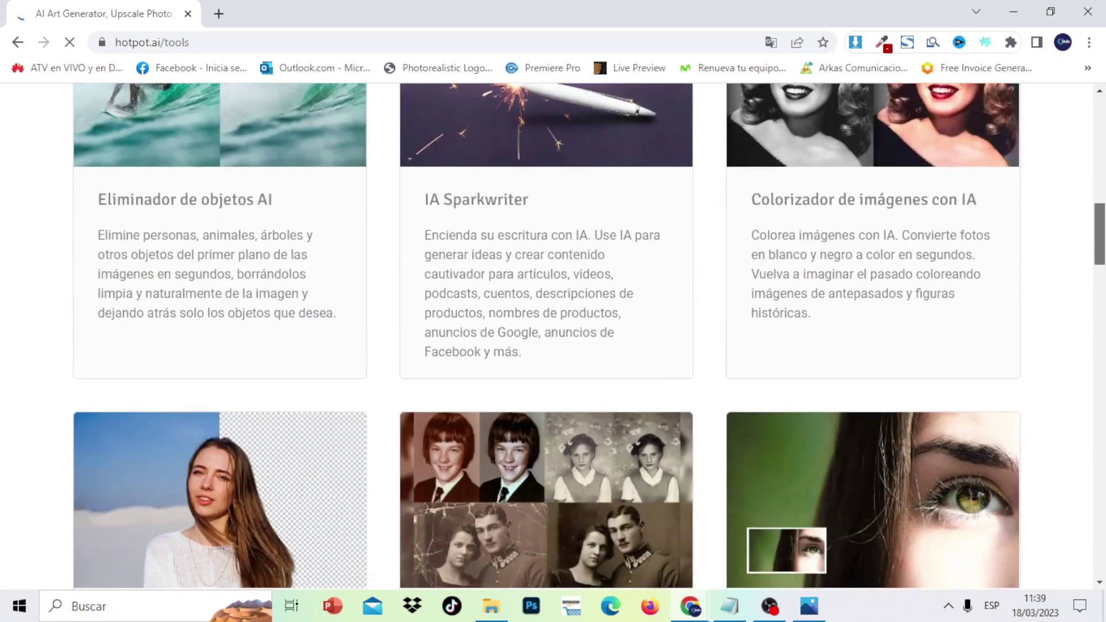
pyautogui.scroll(-3, 554, 337)
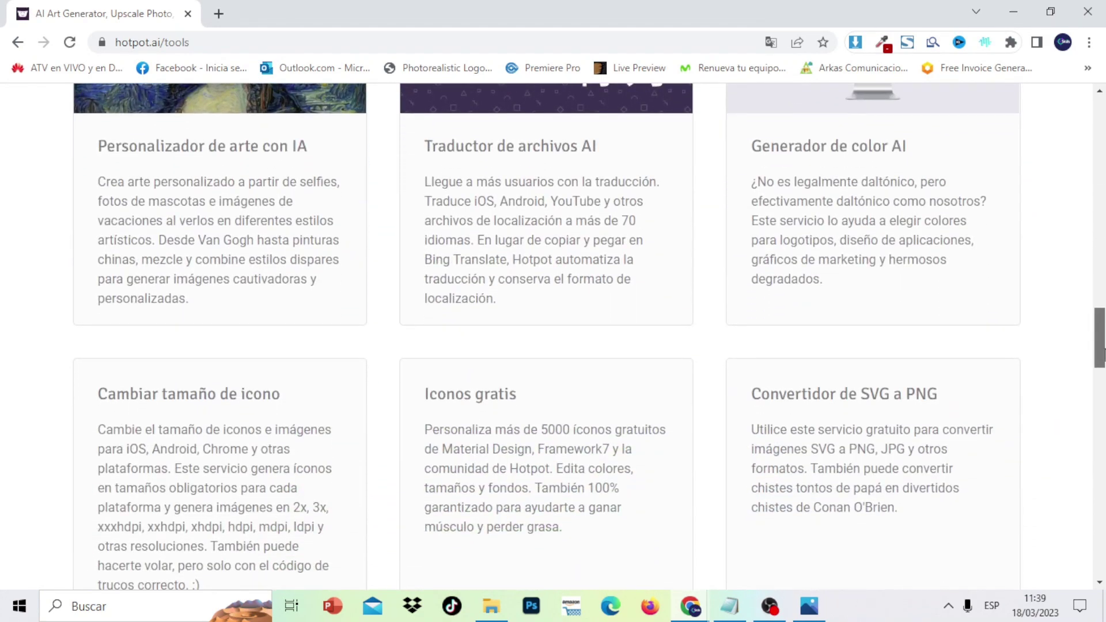
pyautogui.moveTo(1102, 353); pyautogui.dragTo(1101, 281)
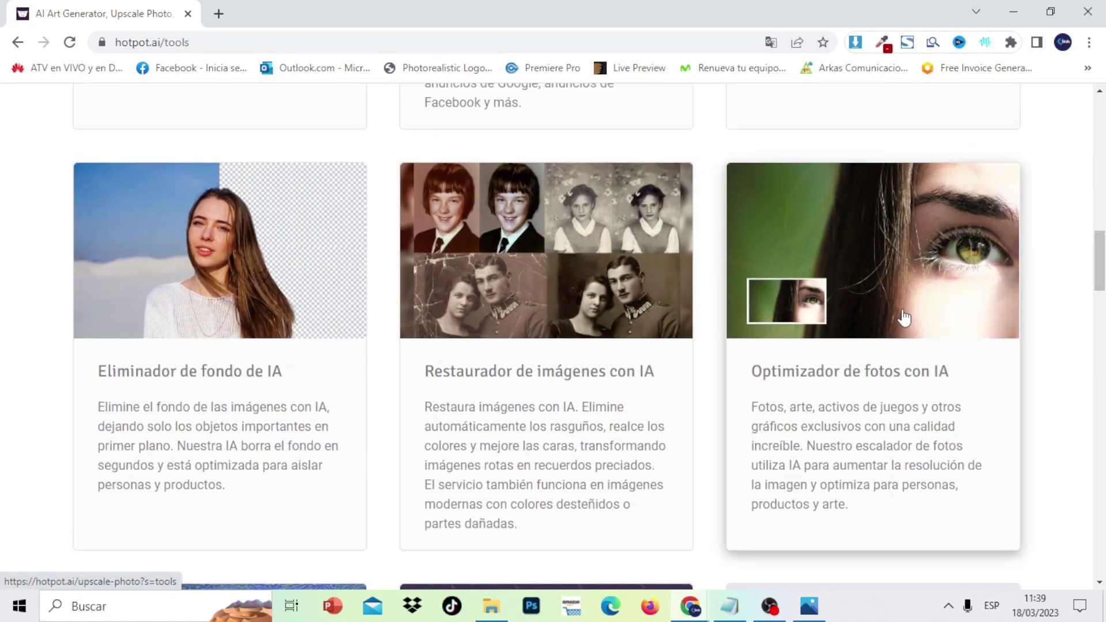
pyautogui.moveTo(1101, 262); pyautogui.dragTo(1101, 204)
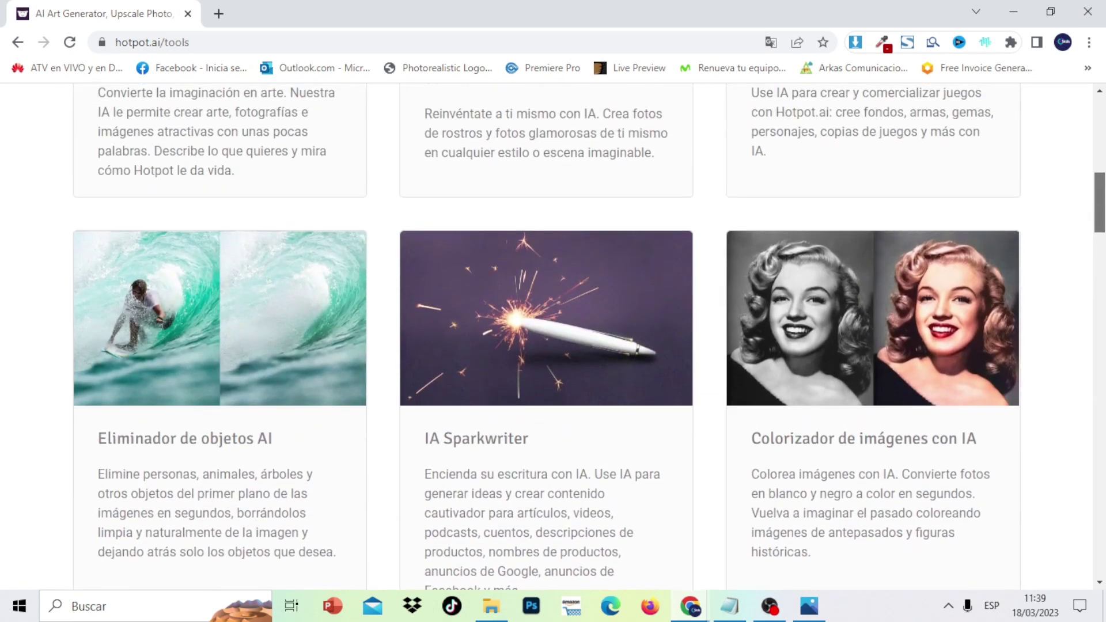
pyautogui.scroll(5, 553, 337)
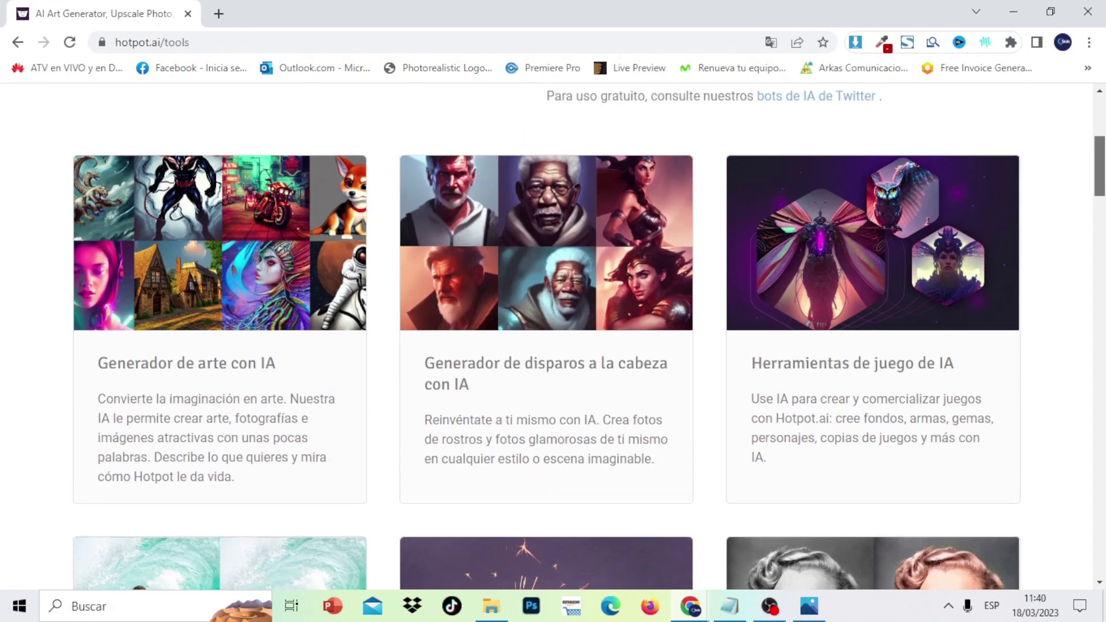
pyautogui.scroll(5, 553, 337)
pyautogui.scroll(-6, 553, 337)
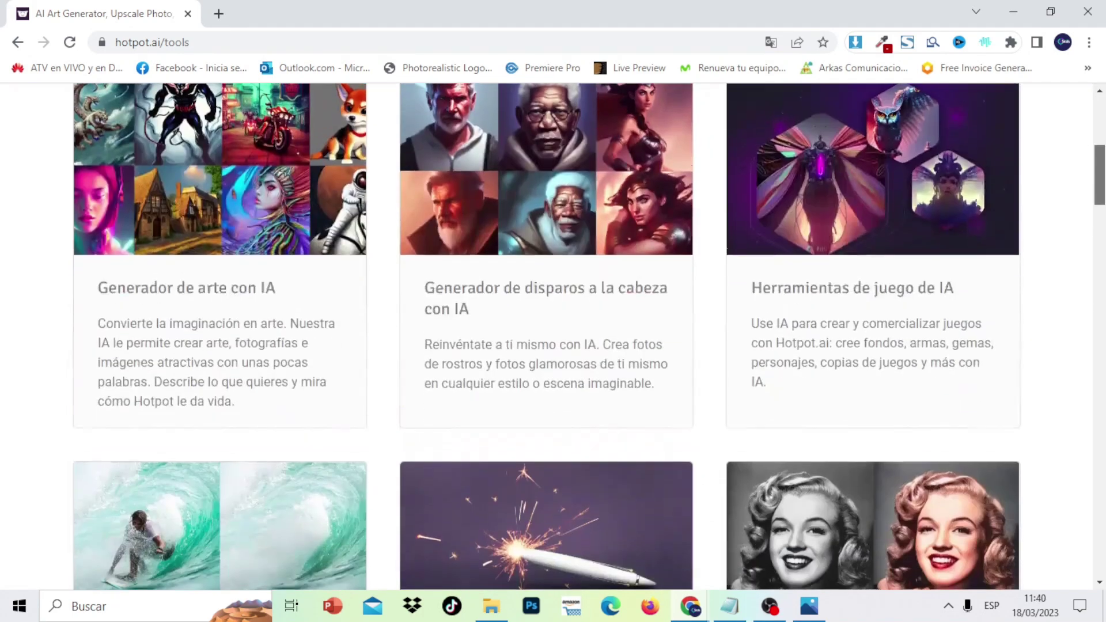
pyautogui.scroll(3, 1103, 156)
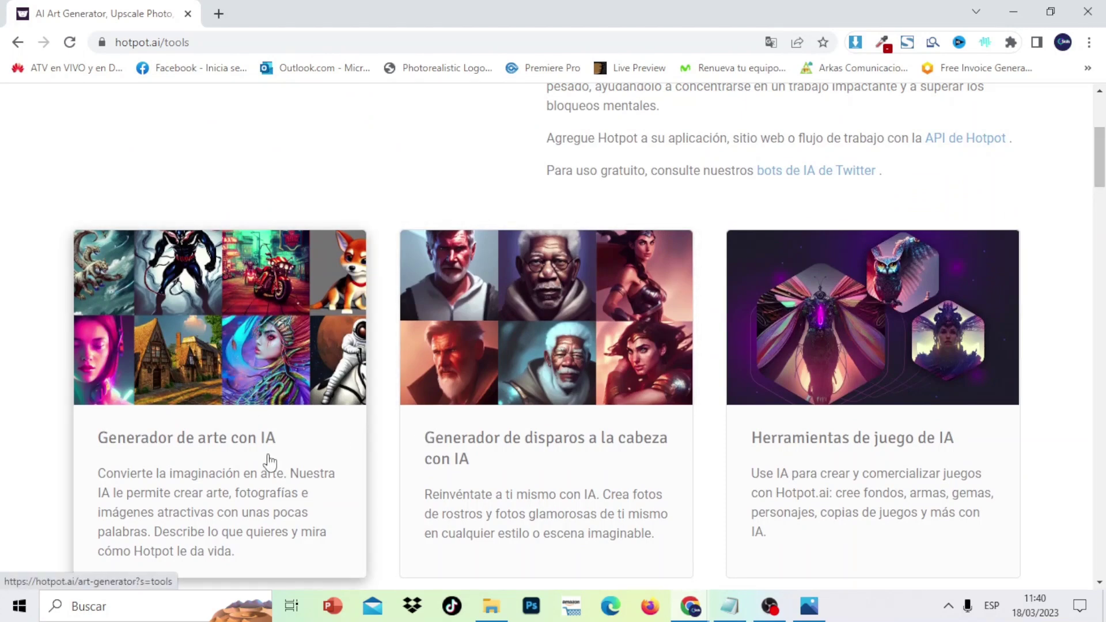
# Open Hotpot's AI Art Generator, dismiss the page translation offer and examine the generation settings
pyautogui.click(249, 391)
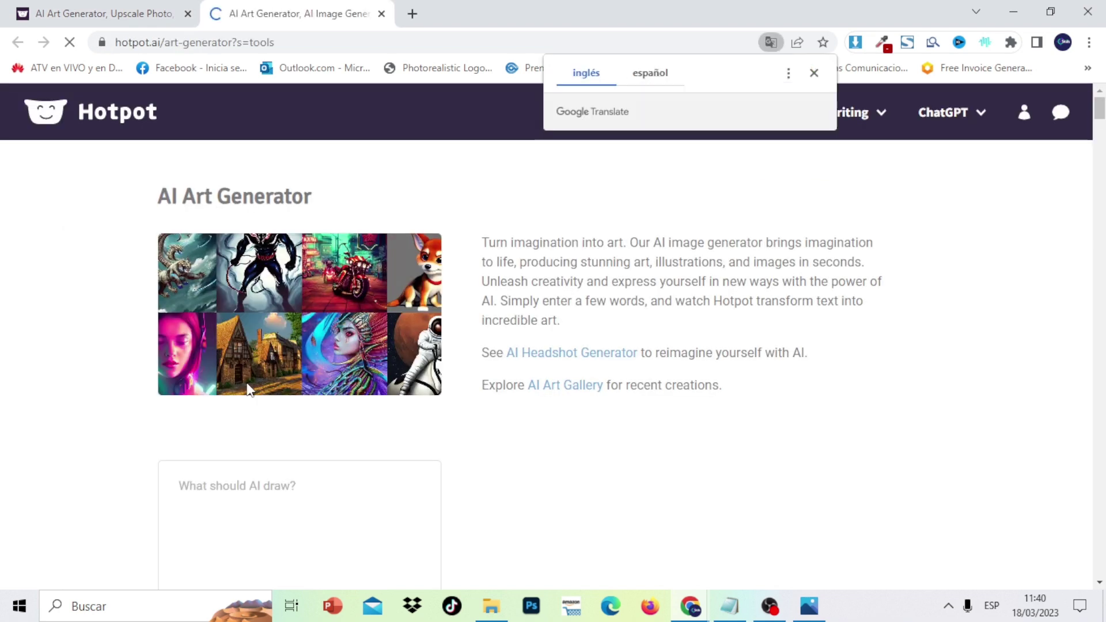
pyautogui.click(816, 81)
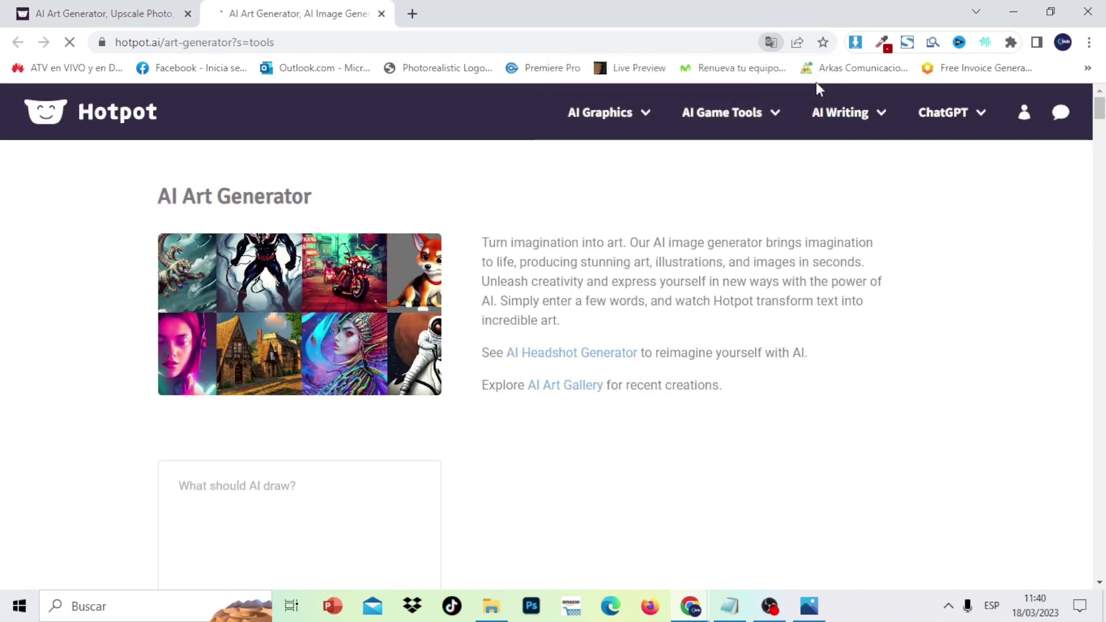
pyautogui.scroll(-3, 1101, 115)
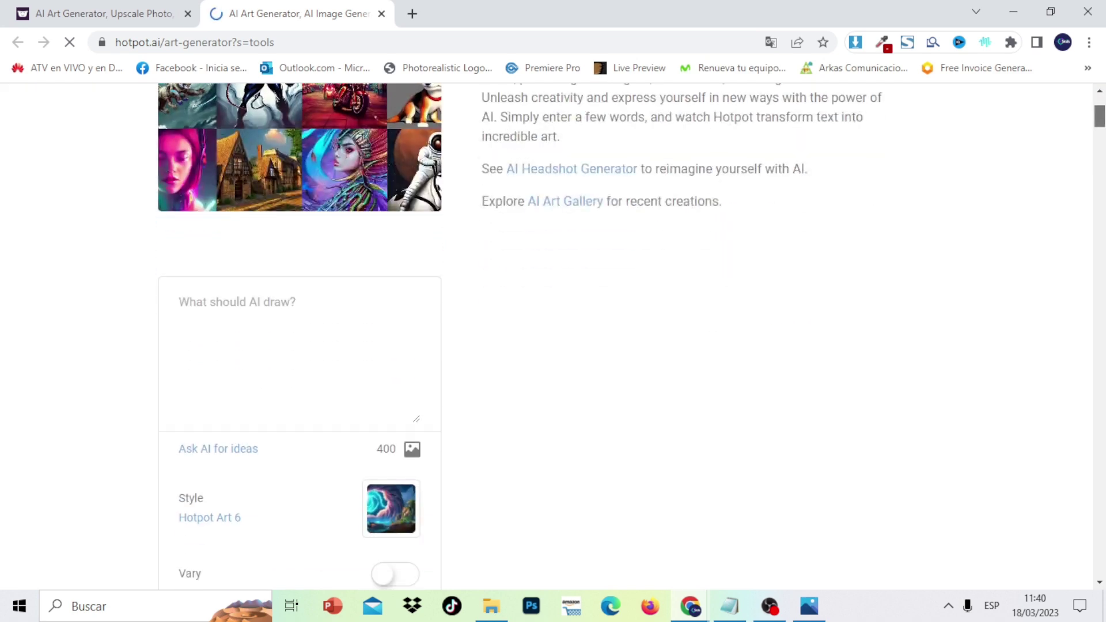
pyautogui.scroll(-5, 553, 334)
pyautogui.scroll(-4, 1100, 127)
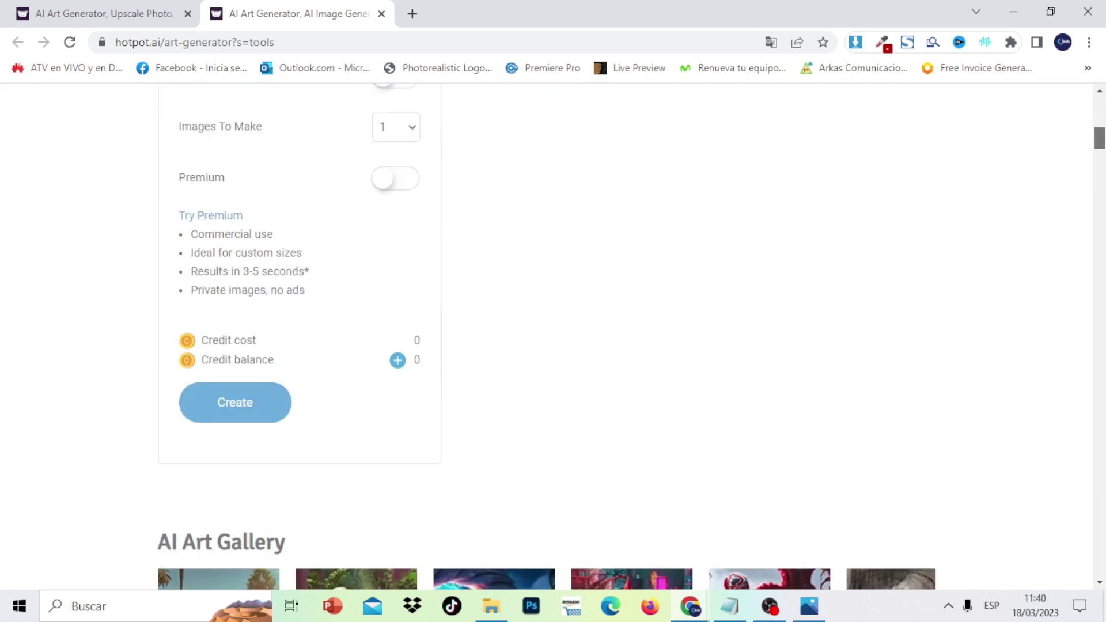
pyautogui.scroll(7, 1100, 127)
# Generate one image from the prompt "lion king" in the Hotpot Art 6 style
pyautogui.moveTo(1098, 121); pyautogui.dragTo(1096, 116)
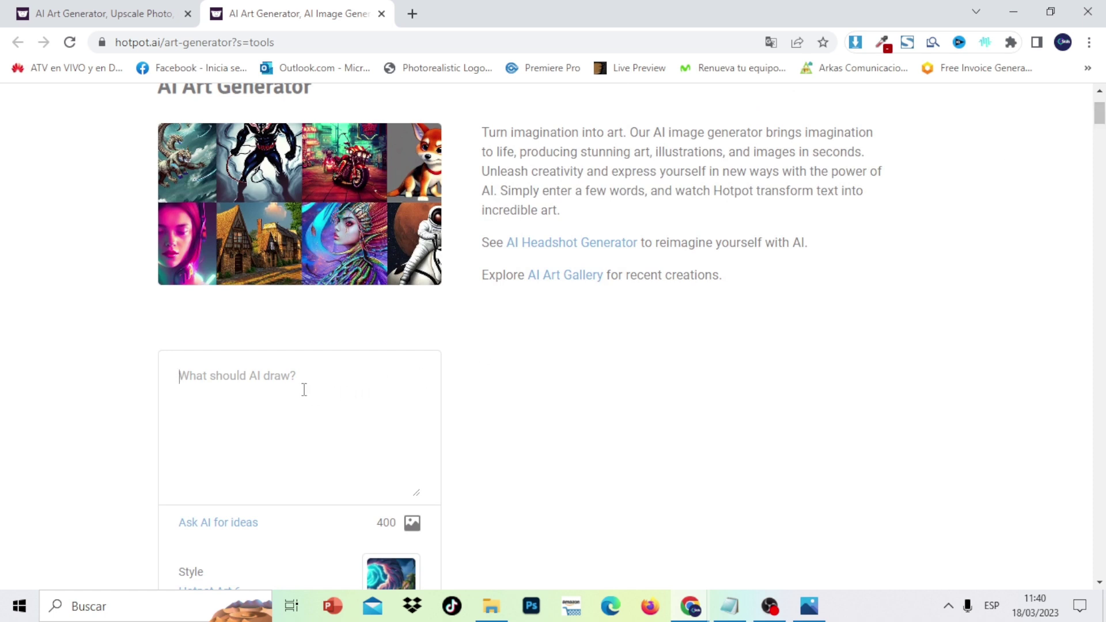
pyautogui.write('lion king')
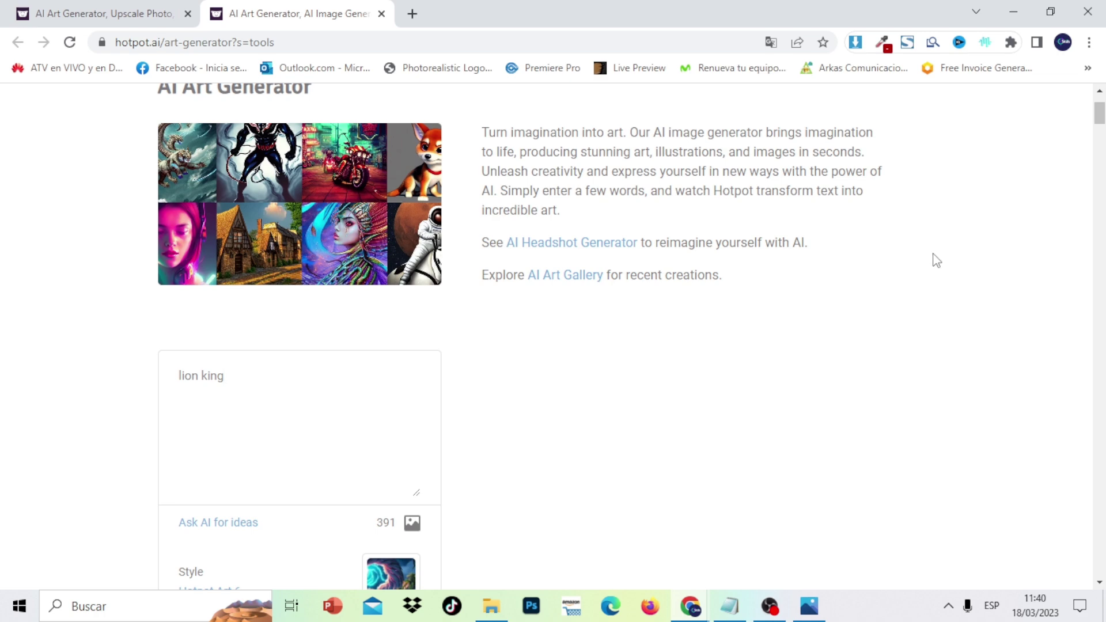
pyautogui.scroll(-6, 1099, 116)
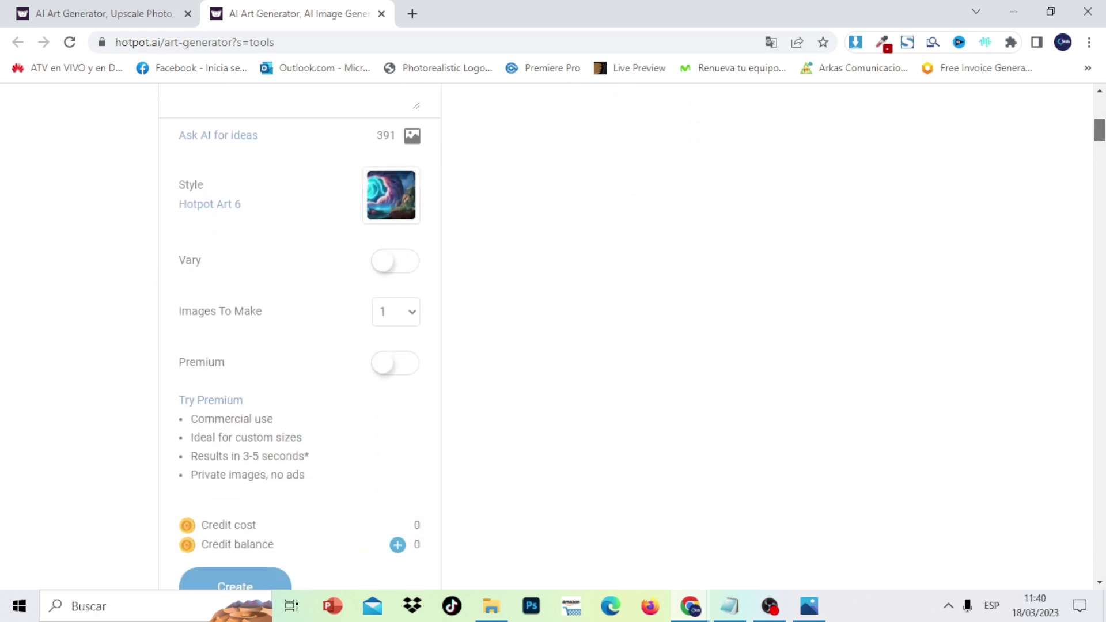
pyautogui.scroll(-4, 447, 408)
pyautogui.scroll(1, 447, 407)
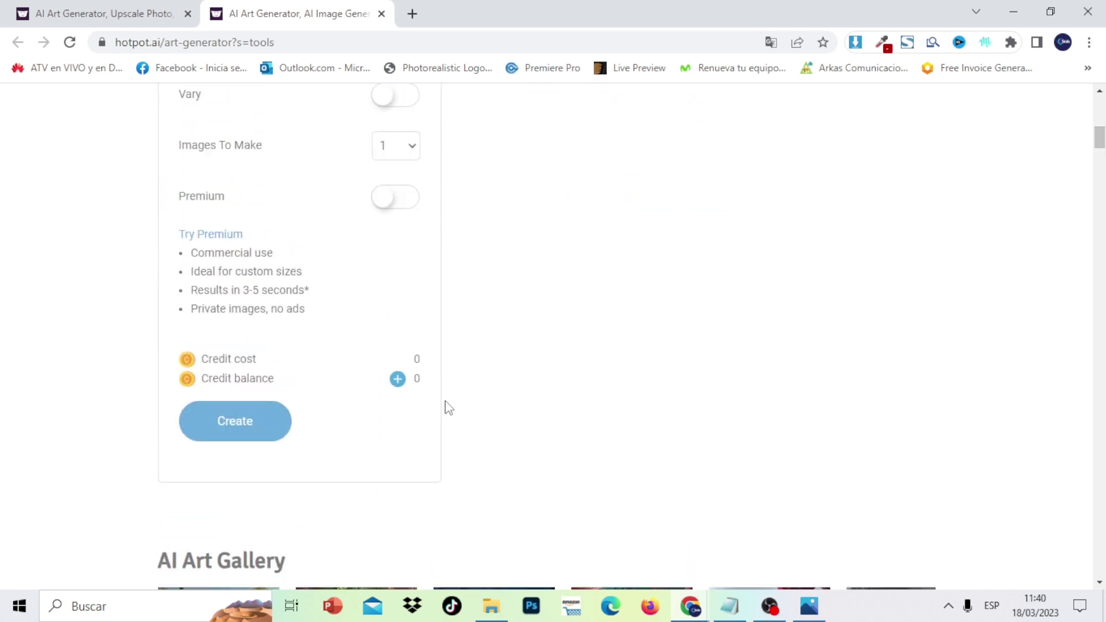
pyautogui.click(251, 433)
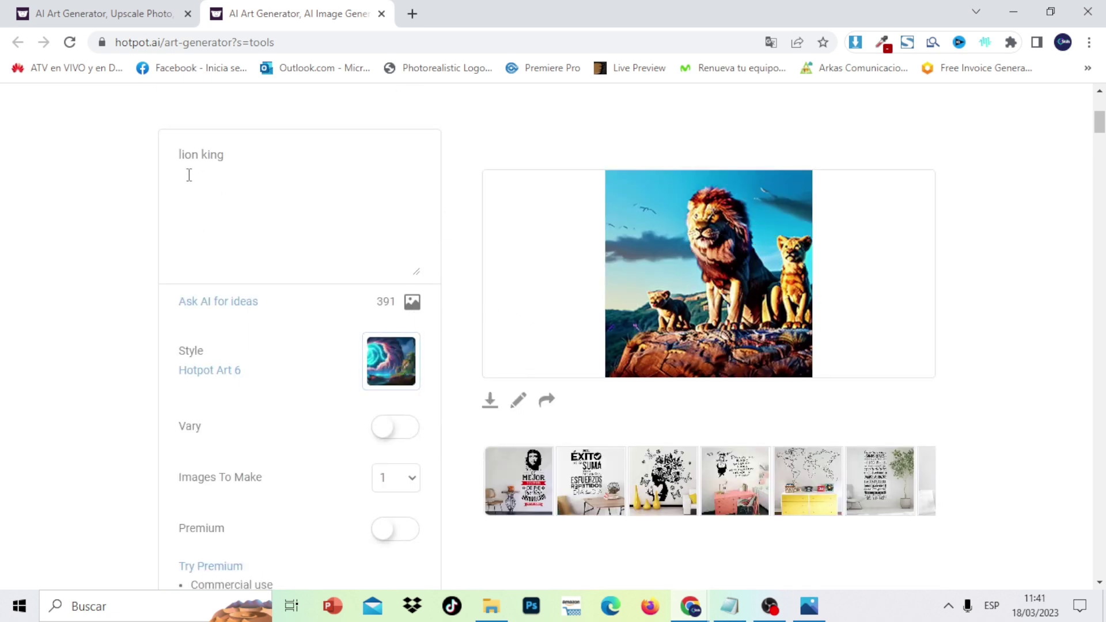
# Open the generated lion image on its own page to view its editing options, and close the art generator page
pyautogui.click(728, 259)
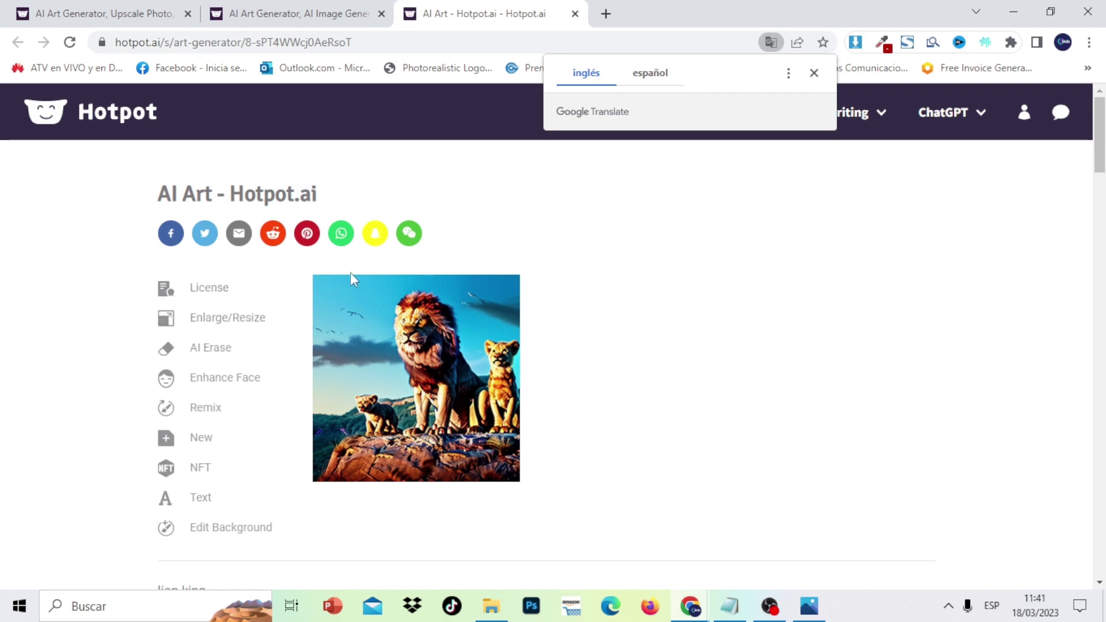
pyautogui.click(313, 16)
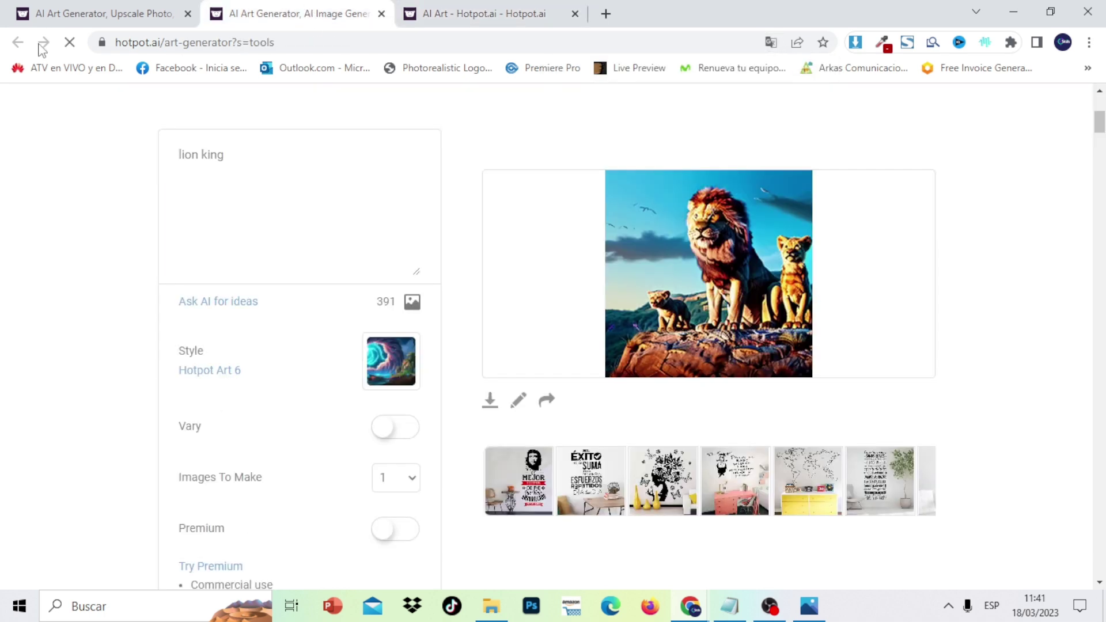
pyautogui.click(382, 13)
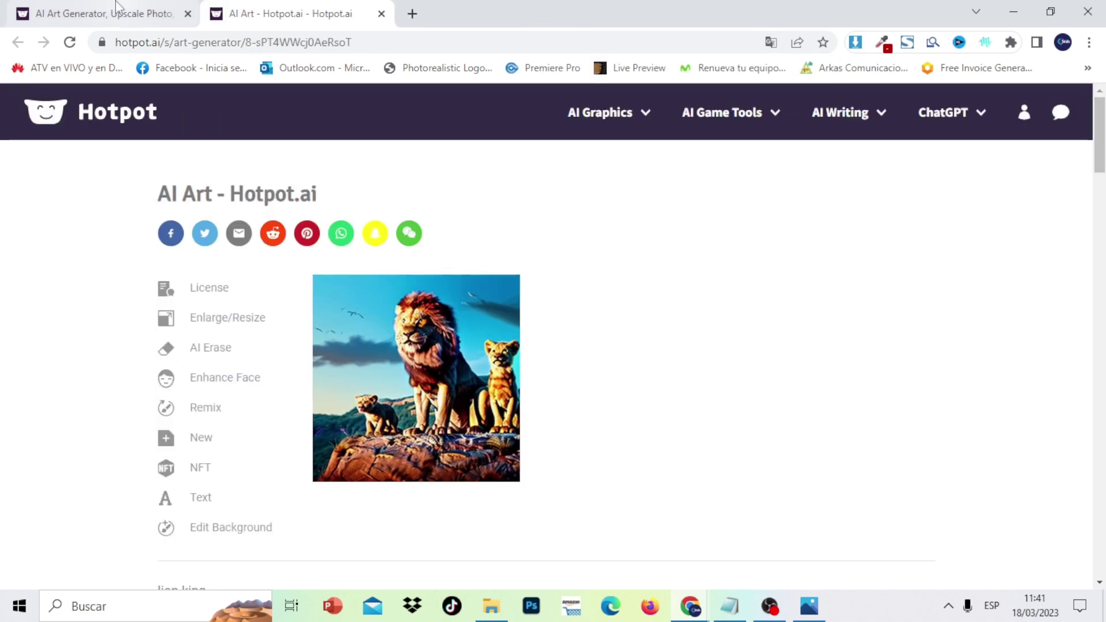
# Return to Hotpot's AI tools list, look further through it and open the Hotpot.ai home page in a new tab
pyautogui.click(115, 8)
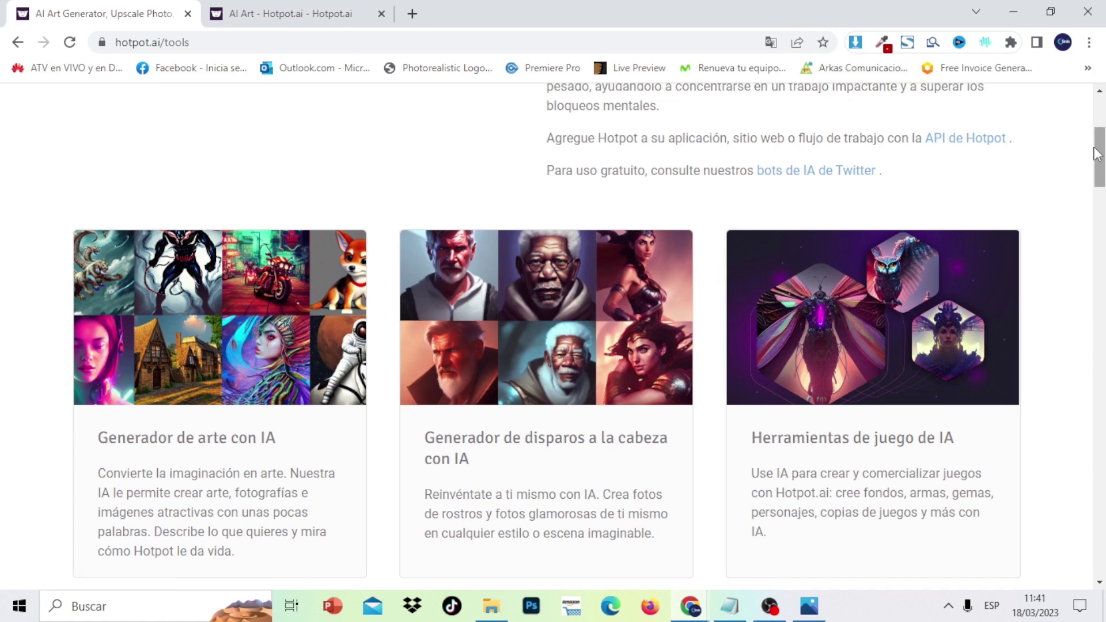
pyautogui.moveTo(1100, 172); pyautogui.dragTo(1099, 237)
pyautogui.click(847, 249)
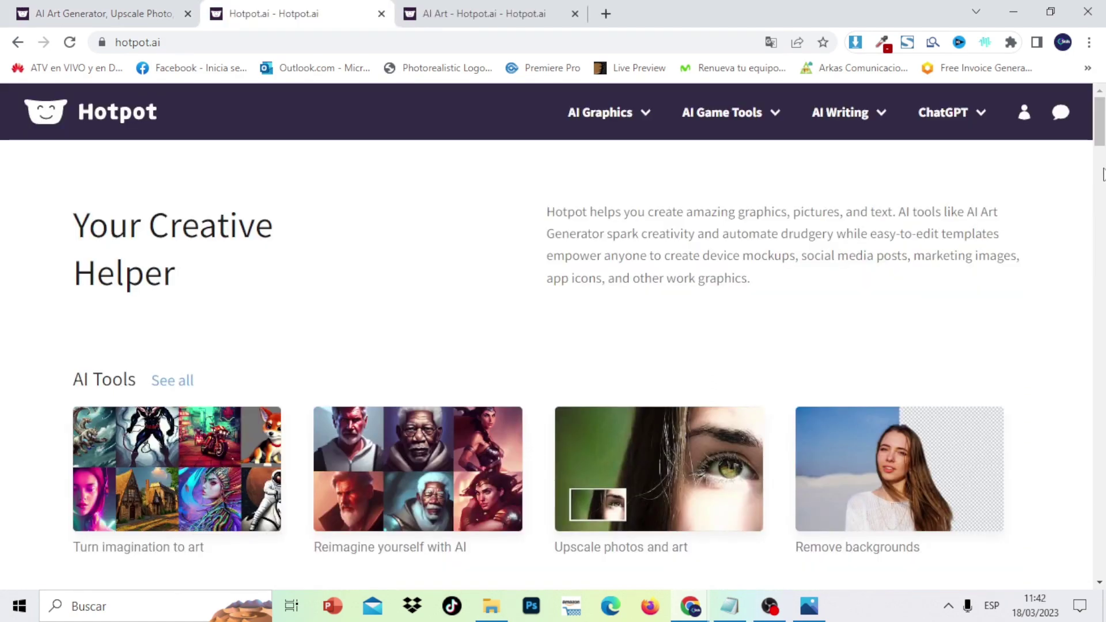